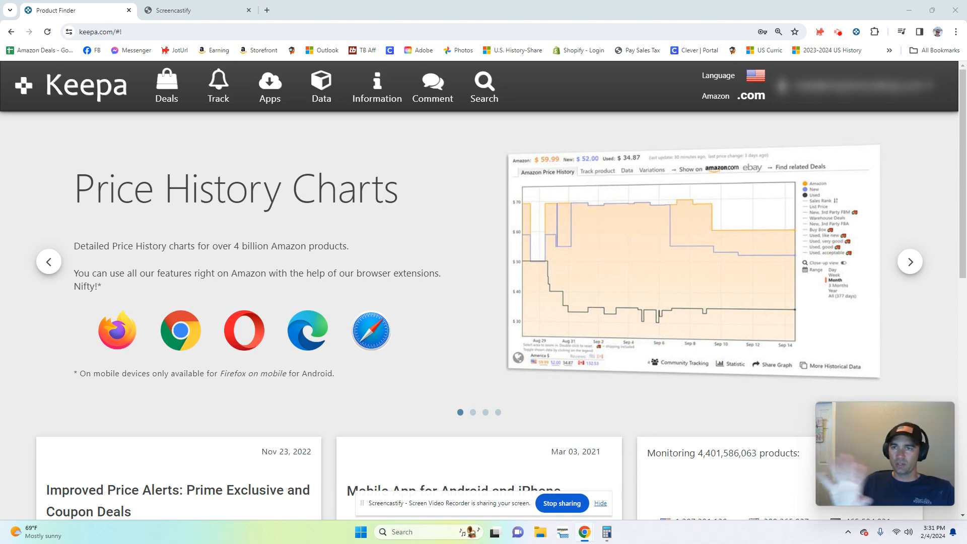
In Keepa's Product Finder, set the current Lightning Deals price range from 5 to 50 dollars
left_click(322, 84)
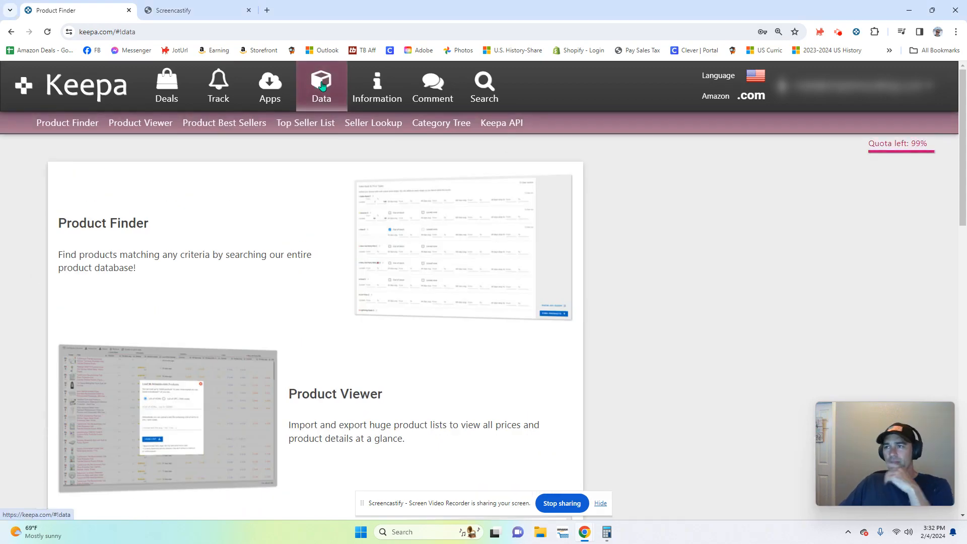
left_click(88, 228)
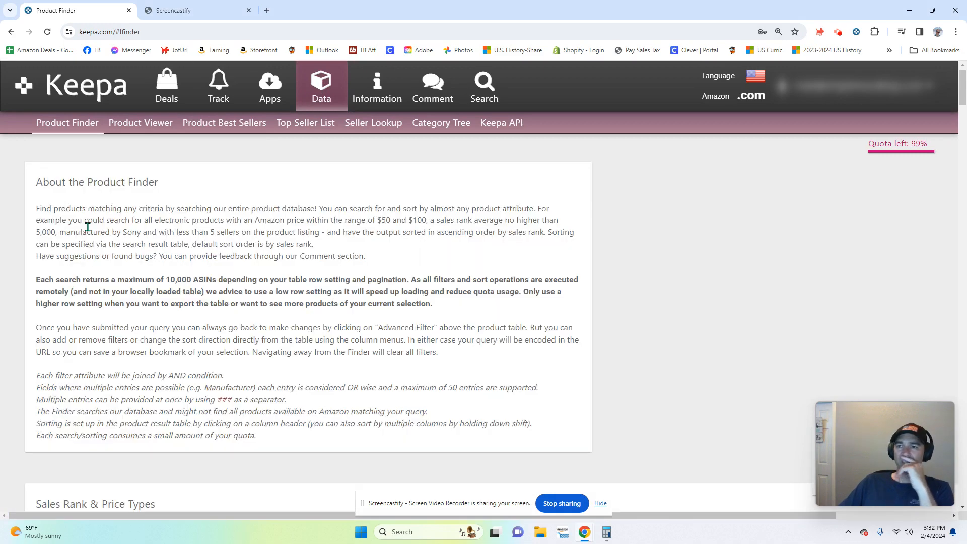
scroll(211, 254, "down", 3)
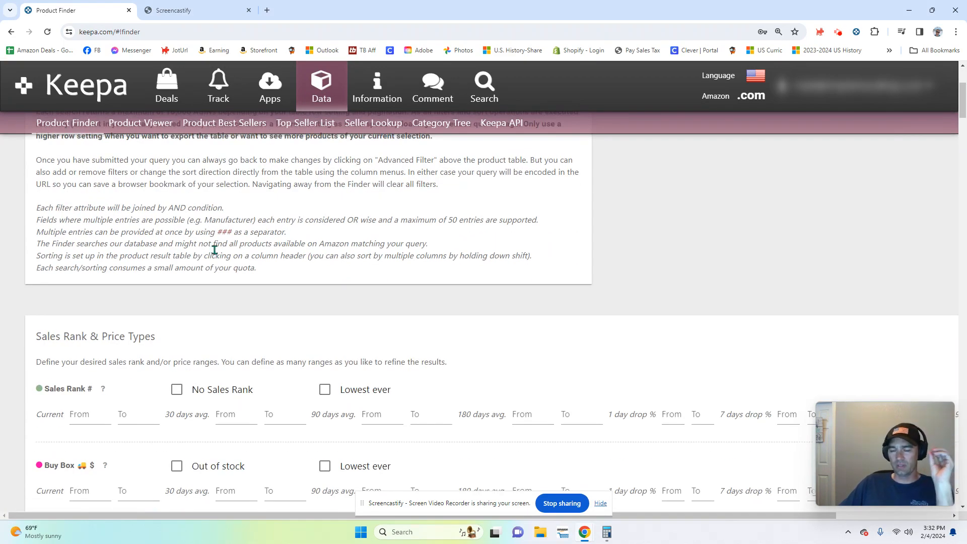
scroll(214, 249, "down", 3)
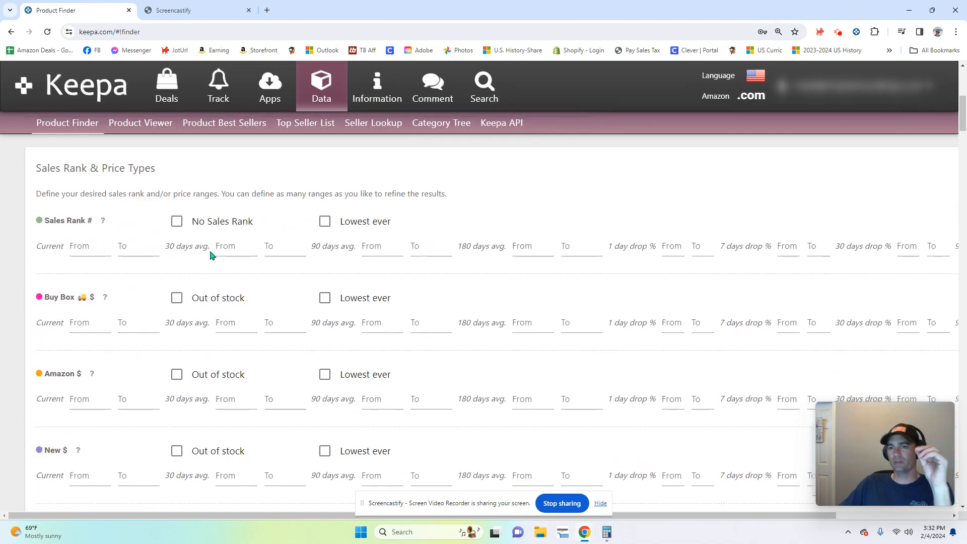
scroll(211, 269, "down", 10)
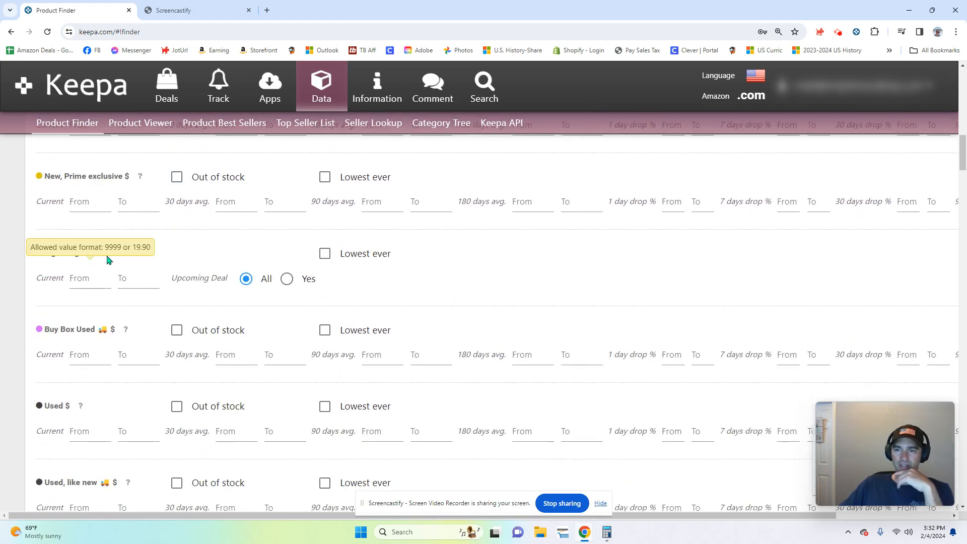
mouse_move(121, 256)
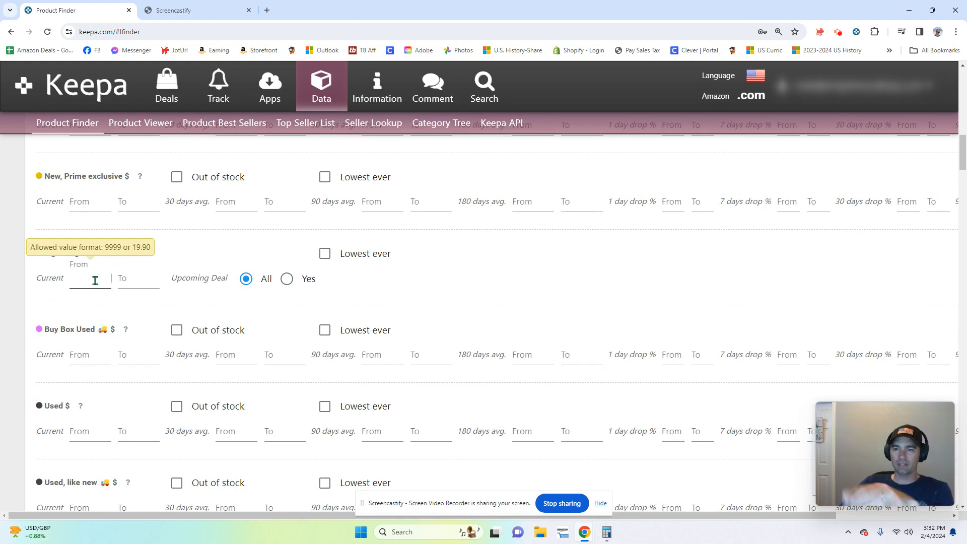
left_click(126, 279)
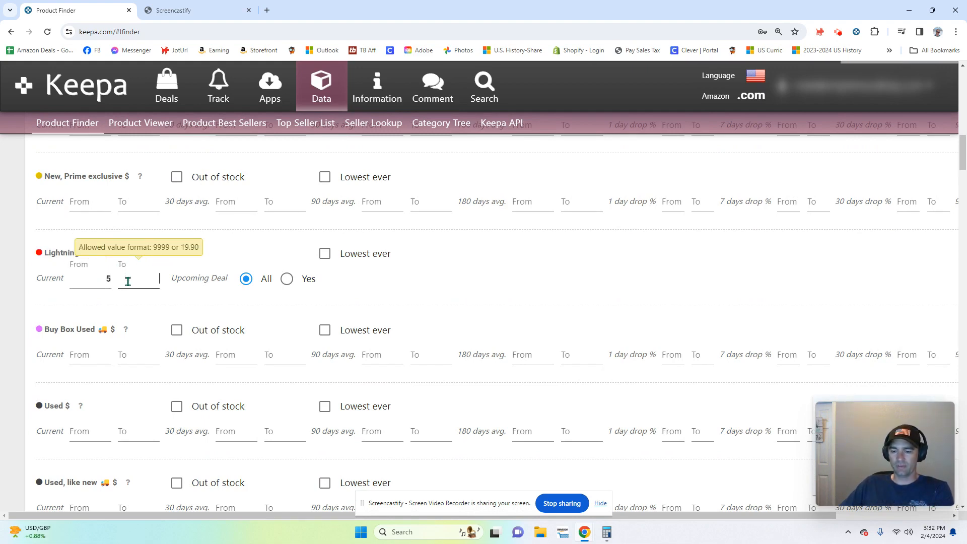
type("50")
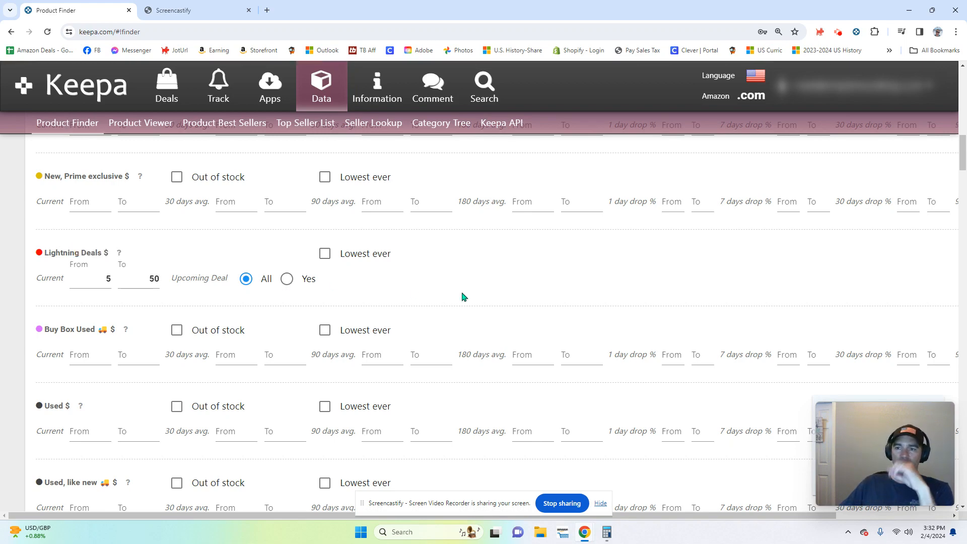
left_click_drag(837, 424, 825, 304)
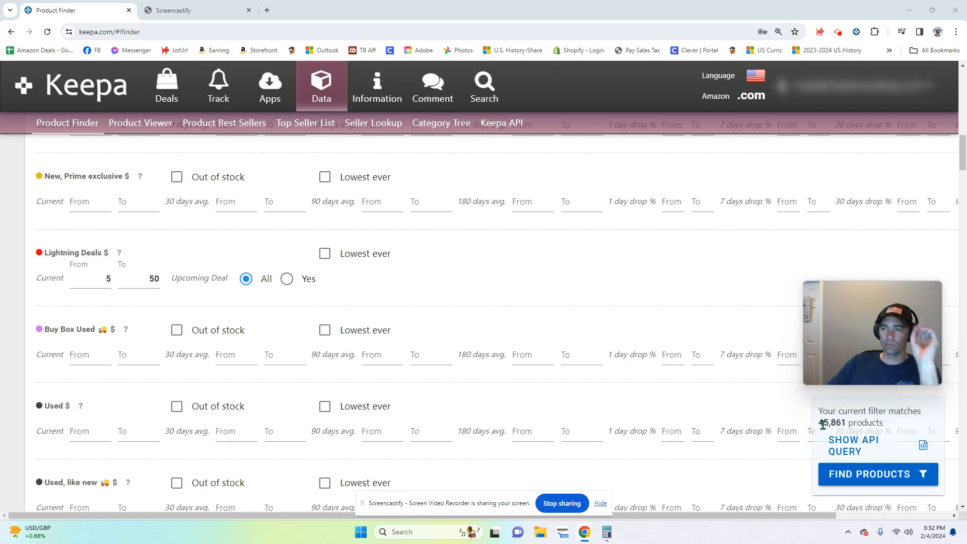
Restrict the product filter to the Tools & Home Improvement root category
scroll(281, 328, "down", 3)
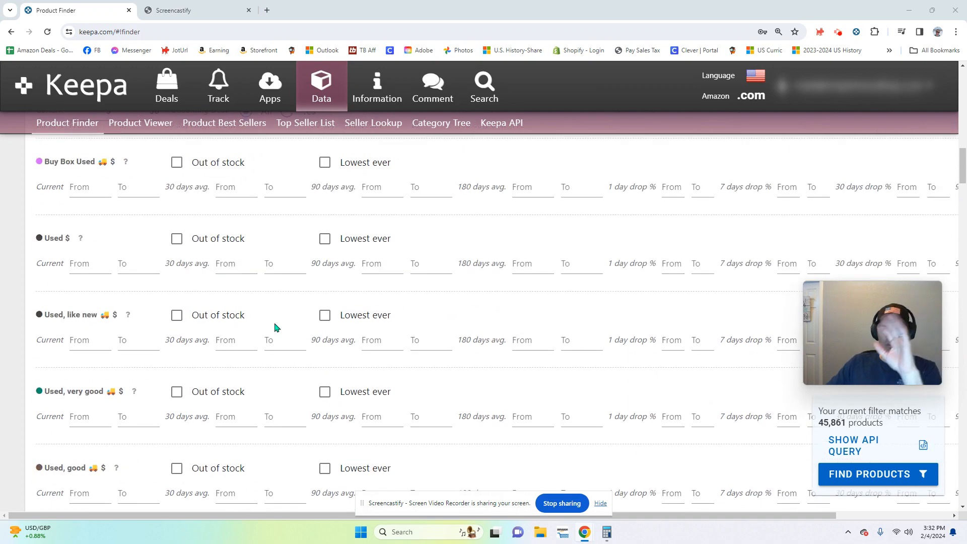
scroll(275, 328, "down", 3)
scroll(232, 314, "down", 9)
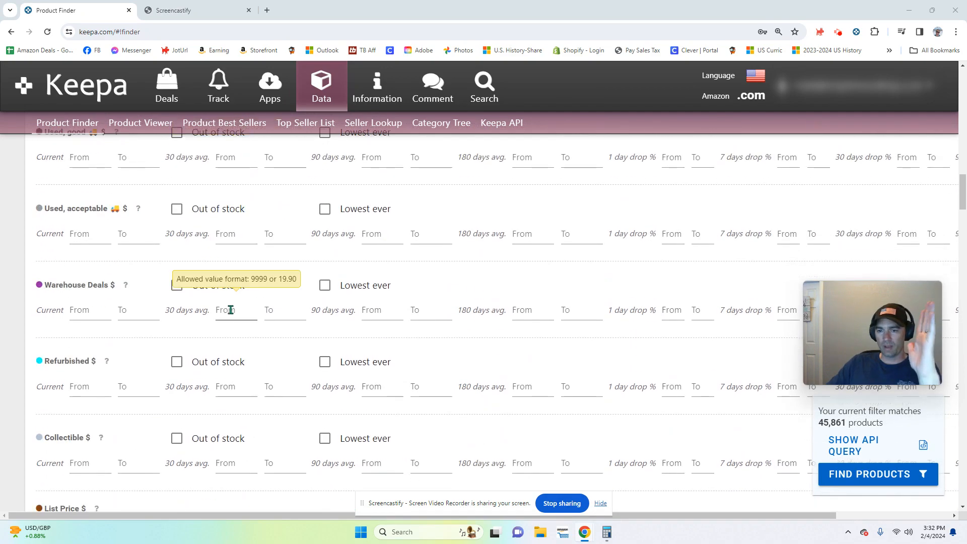
scroll(278, 283, "down", 6)
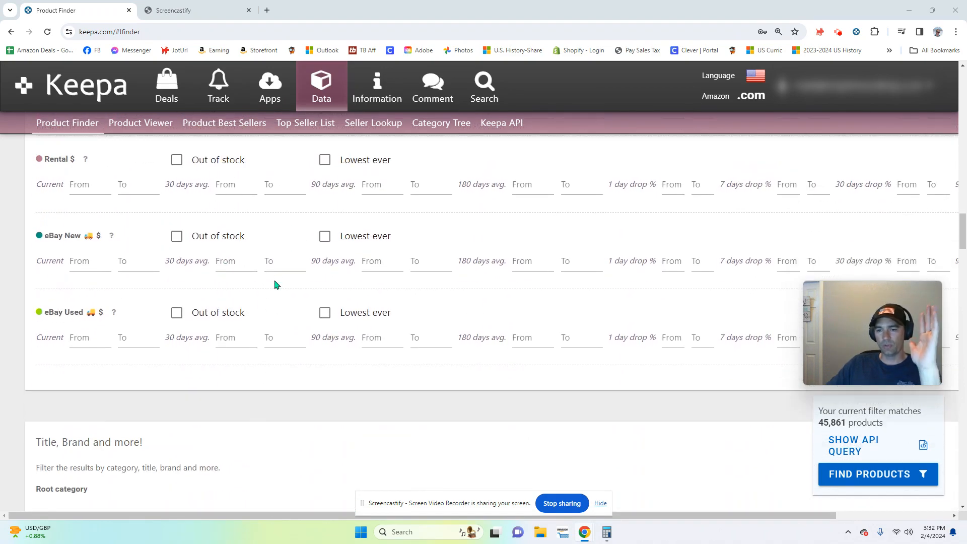
left_click(51, 357)
scroll(99, 252, "down", 4)
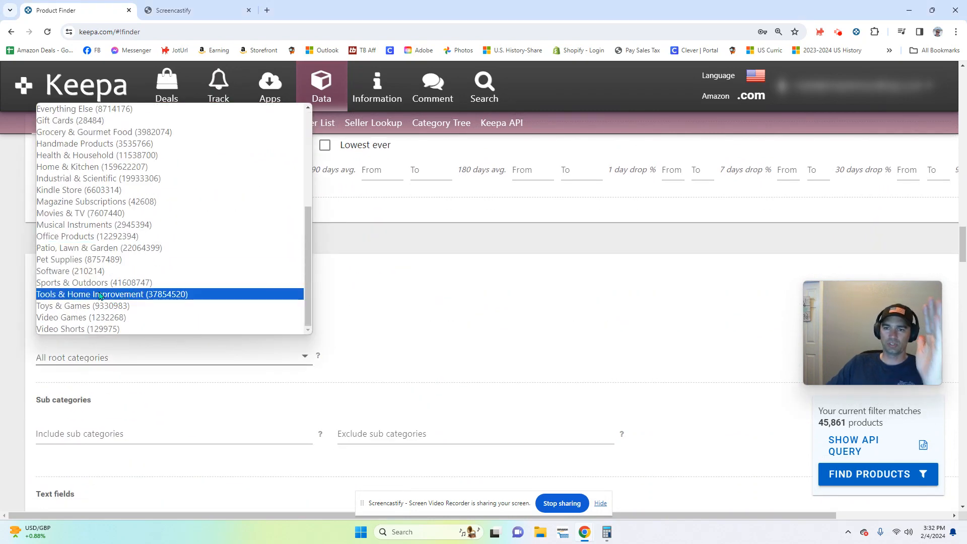
left_click(100, 295)
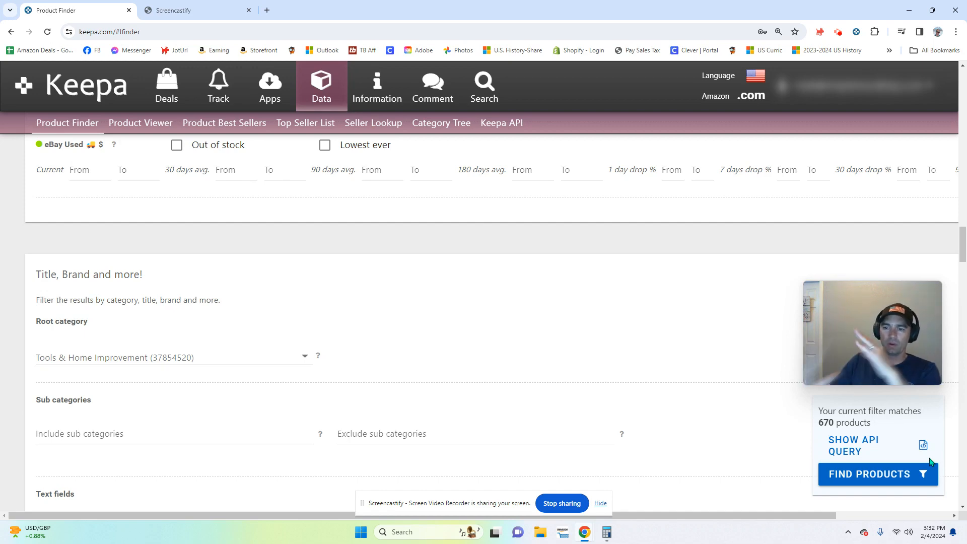
Require a minimum rating of 4.5 and a current review count of at least 100
scroll(931, 461, "down", 6)
scroll(281, 380, "down", 10)
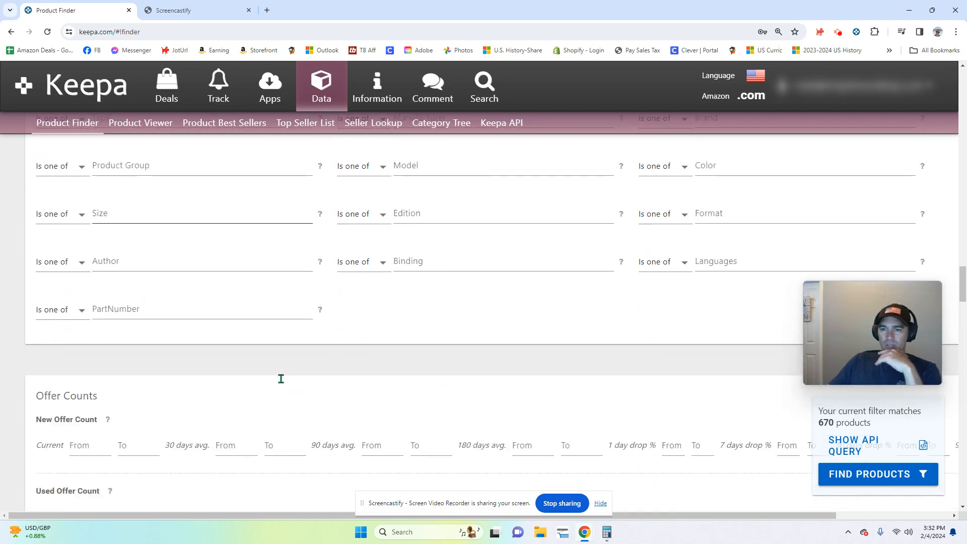
scroll(96, 331, "down", 17)
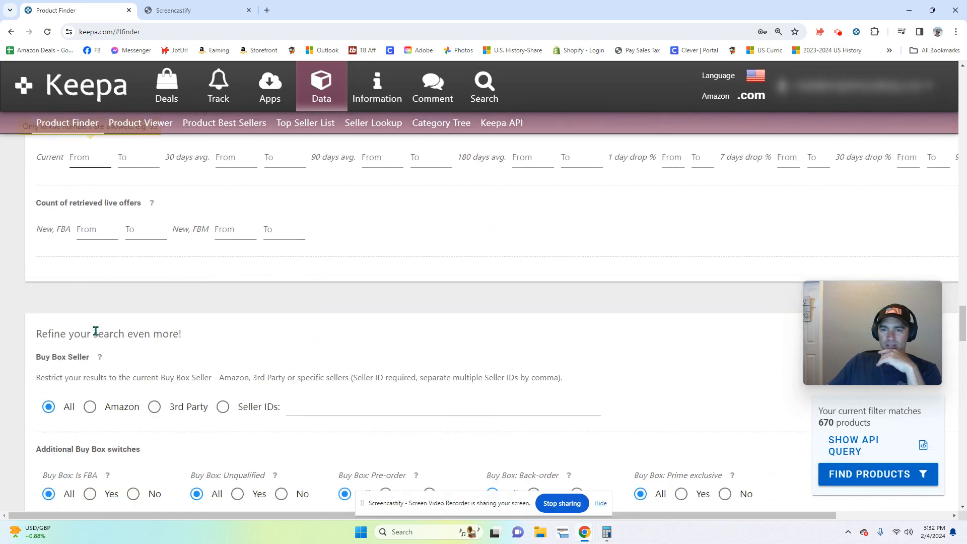
scroll(96, 335, "down", 11)
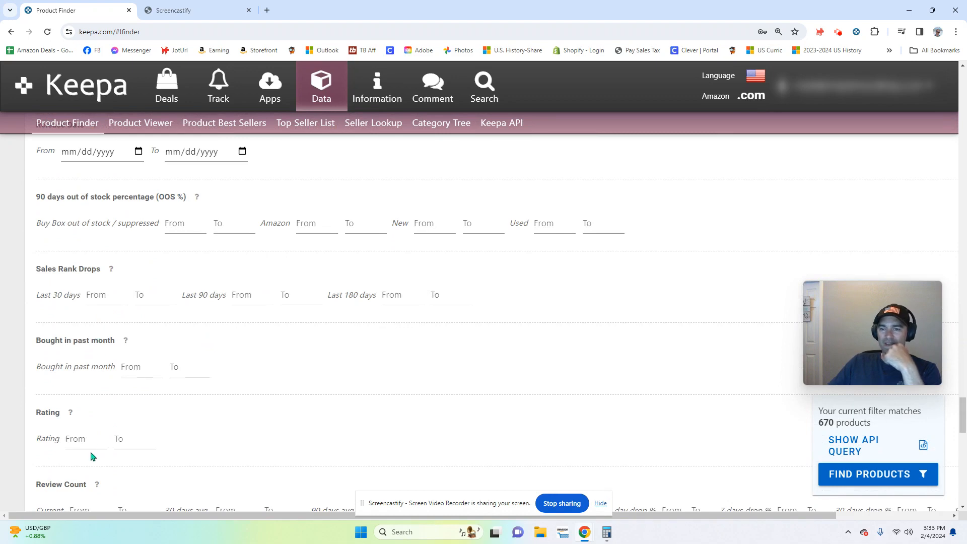
scroll(91, 456, "down", 7)
scroll(87, 261, "up", 3)
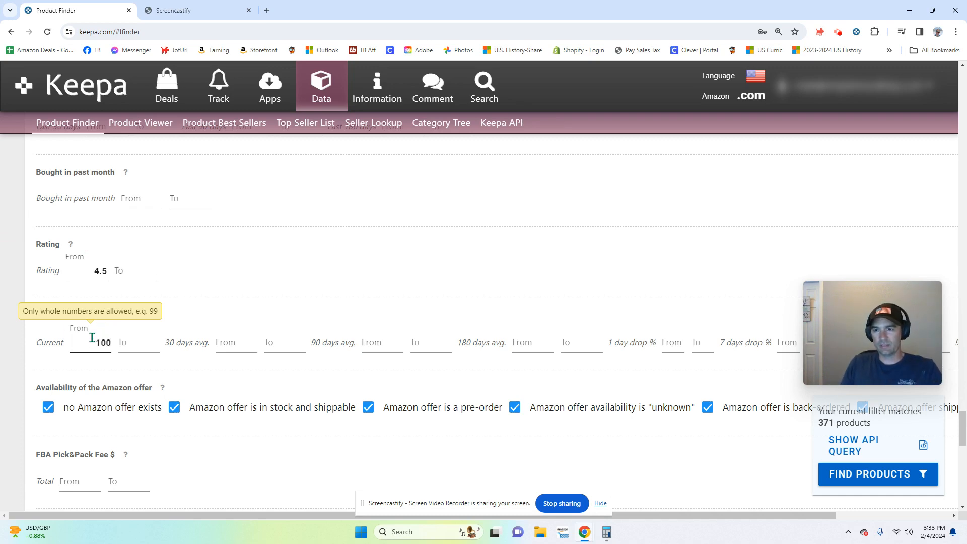
key("Tab")
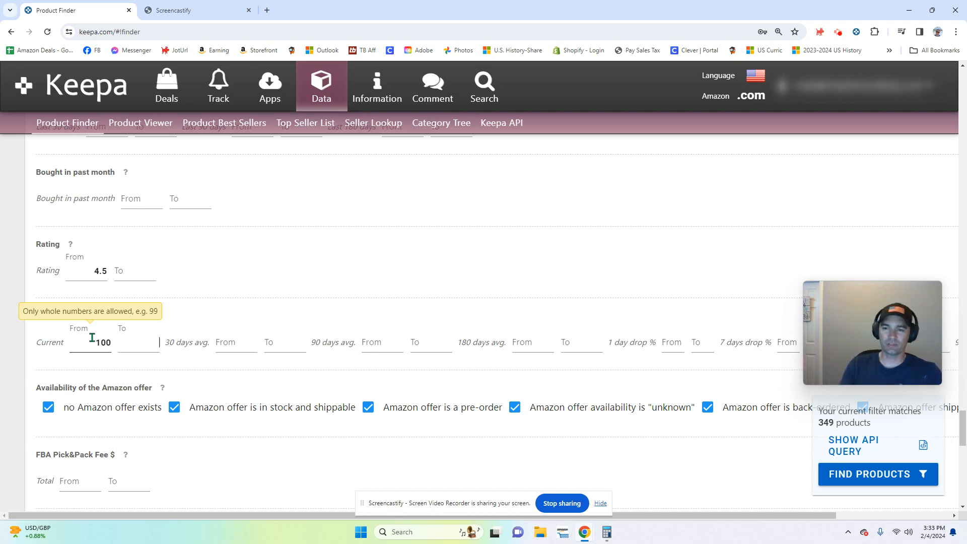
Find the products matching the filters and sort them by current Lightning Deals price in ascending order
scroll(202, 335, "down", 3)
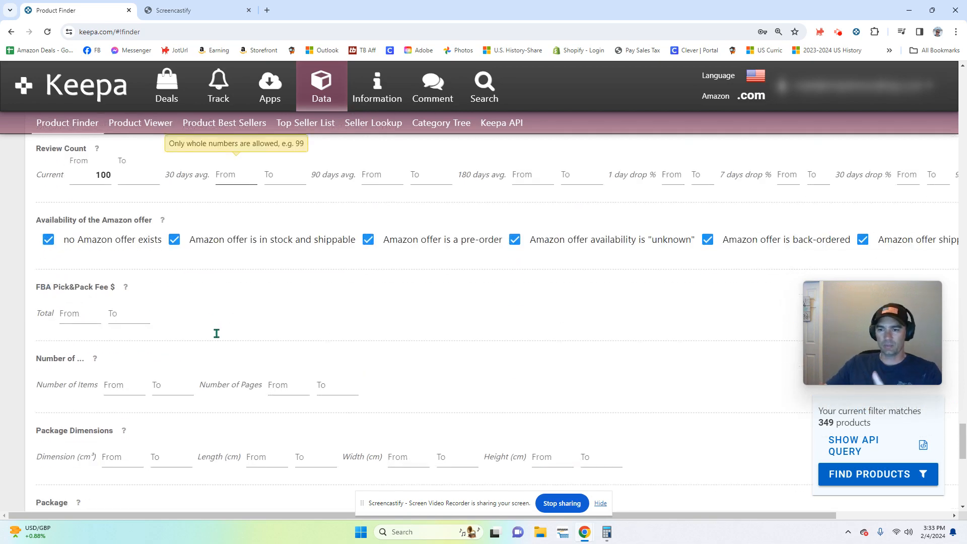
scroll(213, 350, "down", 3)
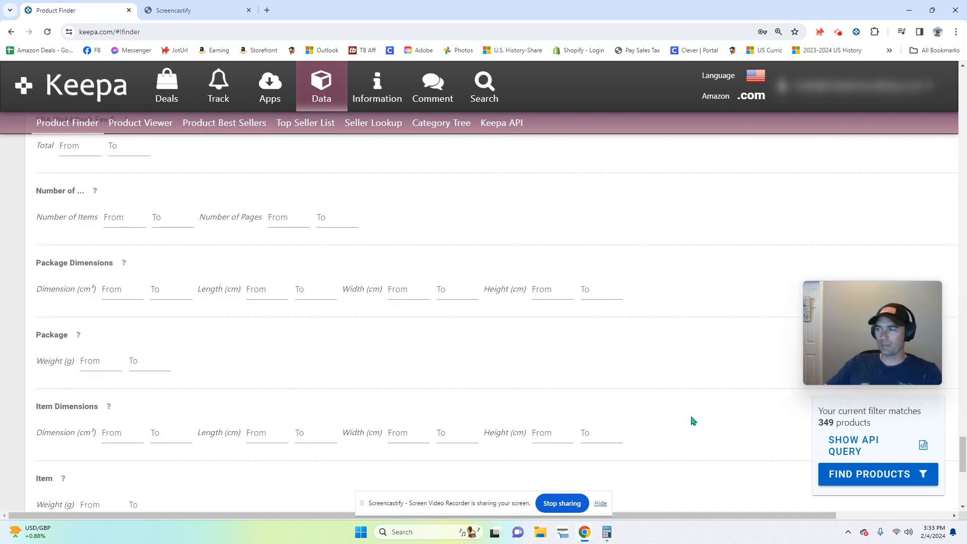
left_click(860, 473)
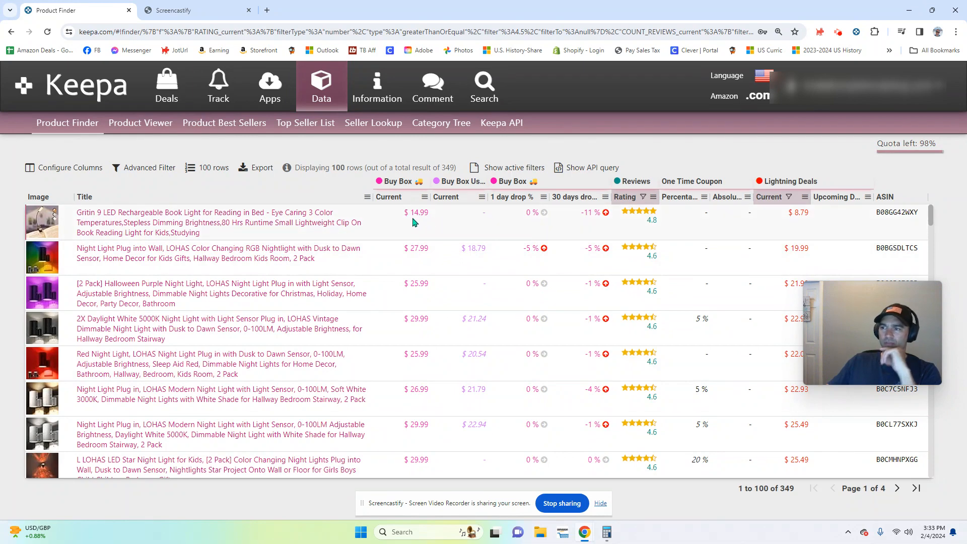
mouse_move(110, 224)
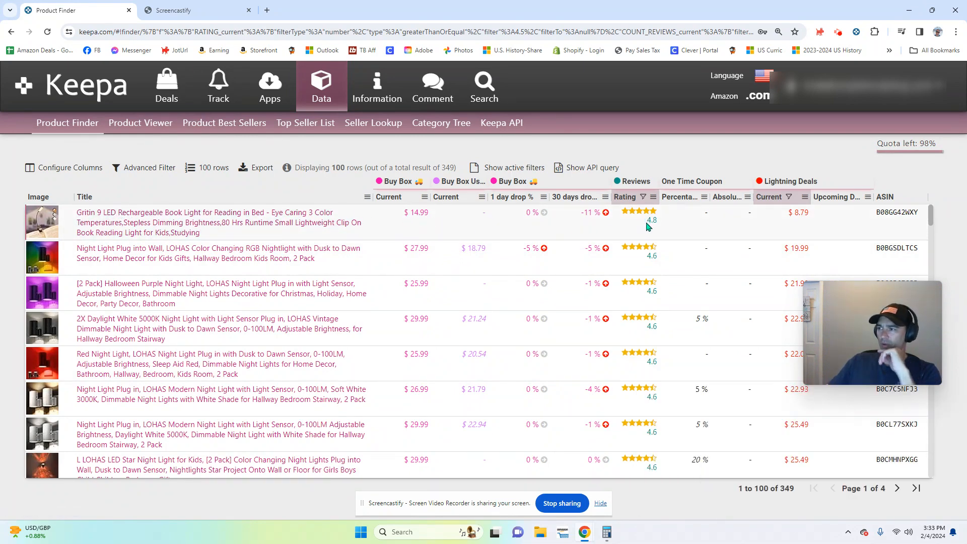
left_click(771, 198)
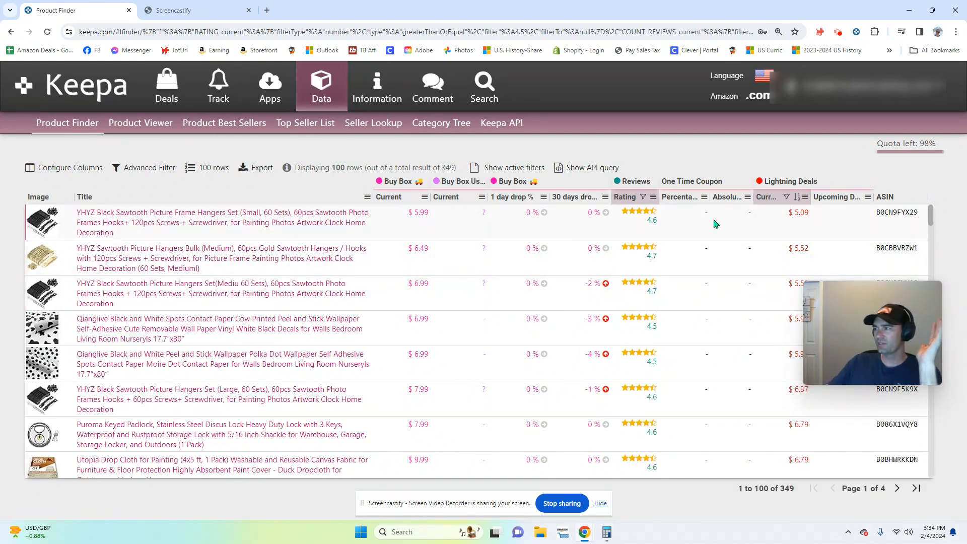
Open the Puroma keyed padlock from the results, go to its Amazon page and check its Lightning Deal price
scroll(105, 266, "down", 3)
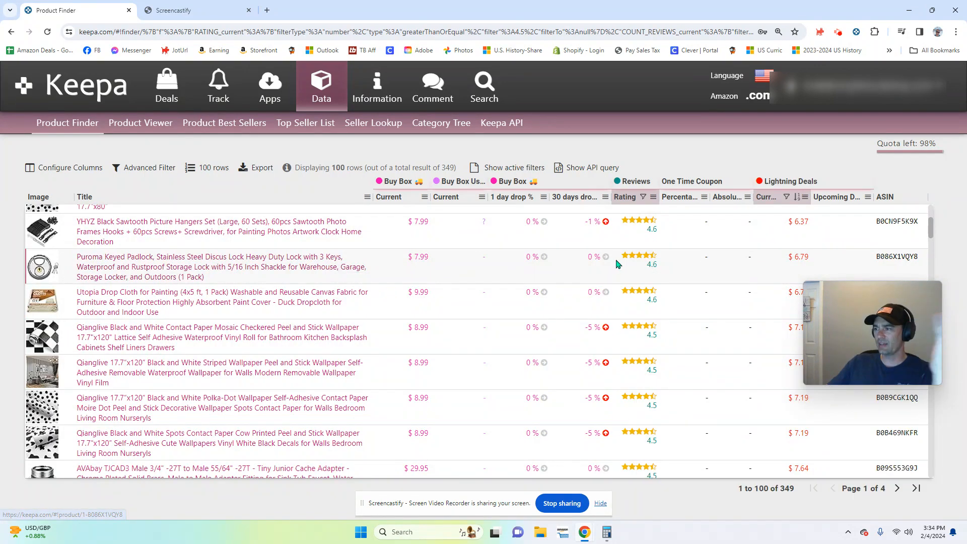
left_click(172, 262)
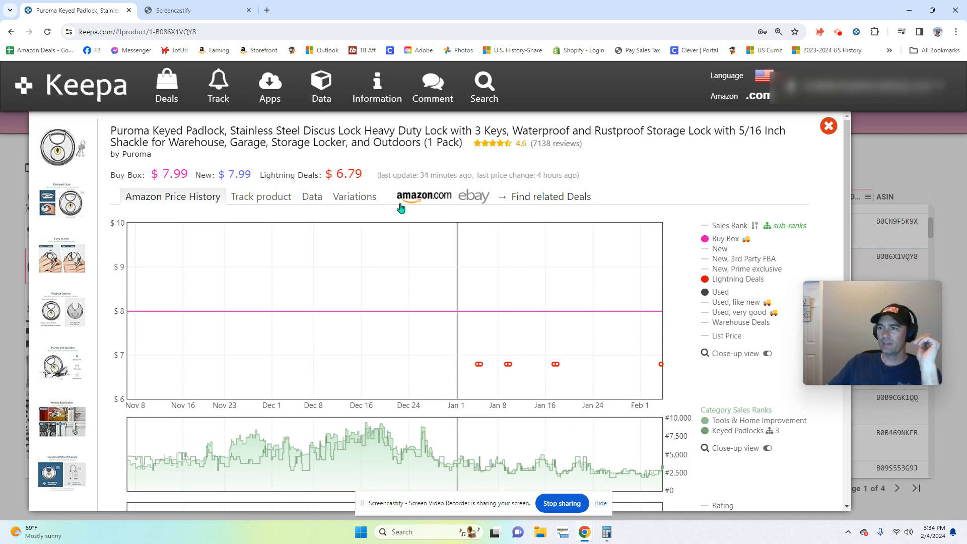
left_click(422, 198)
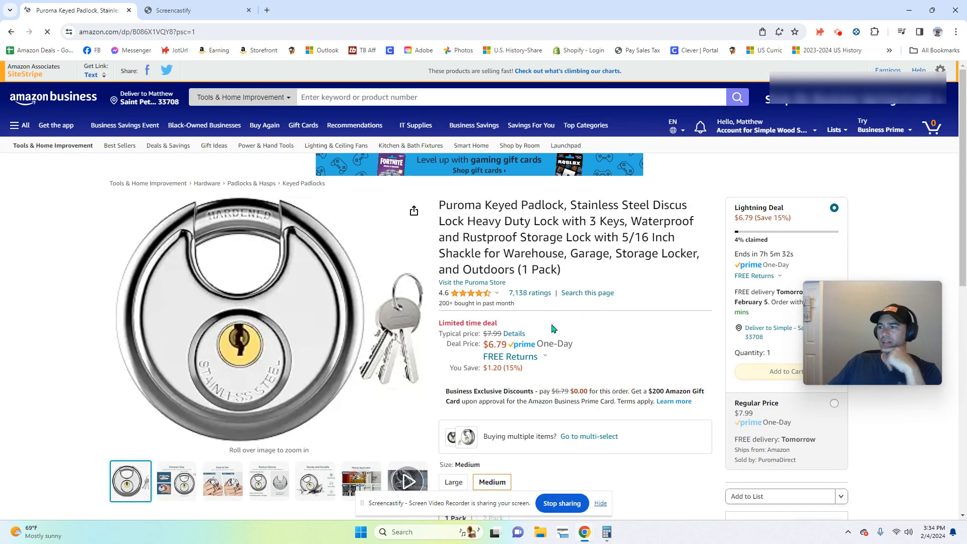
left_click_drag(484, 346, 508, 347)
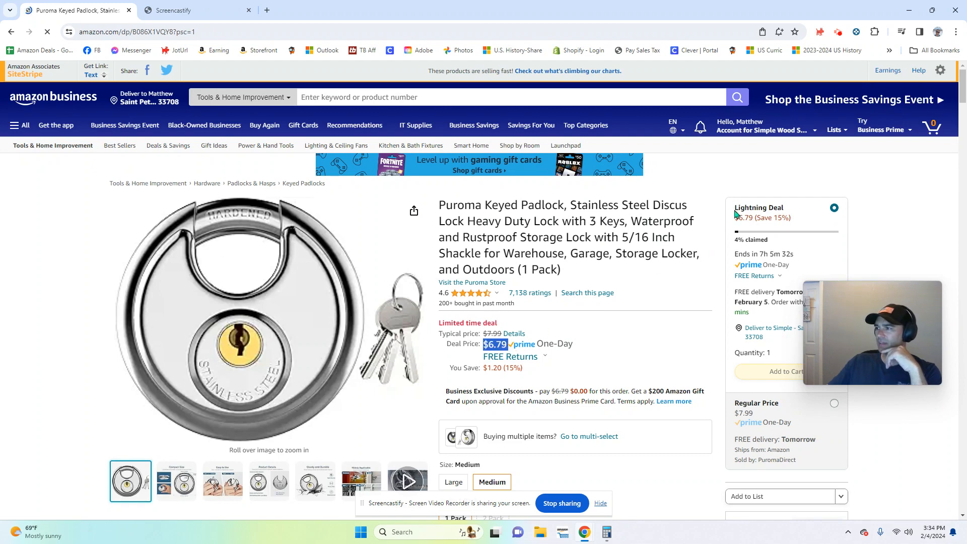
left_click_drag(736, 210, 798, 222)
left_click(777, 252)
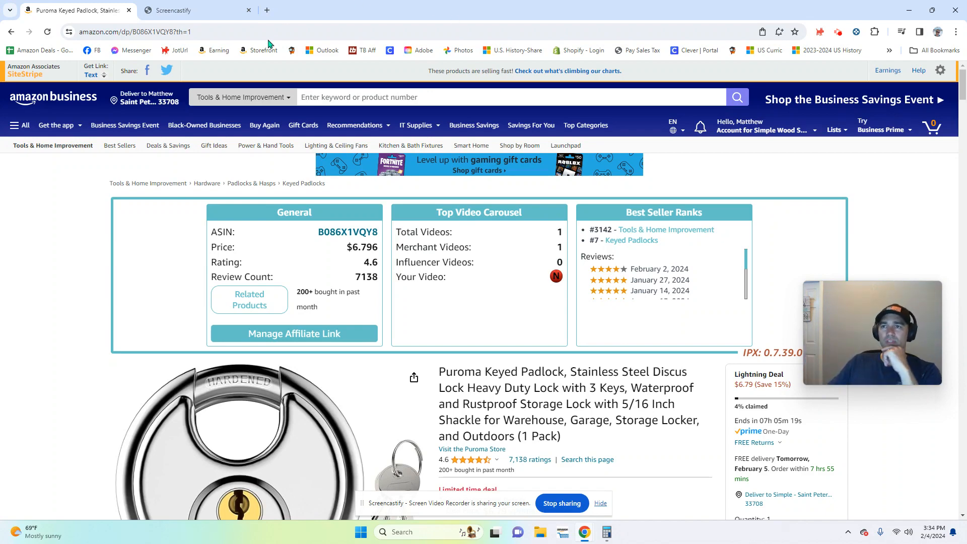
Return to Keepa from the Amazon page and reopen the Product Finder
left_click(162, 32)
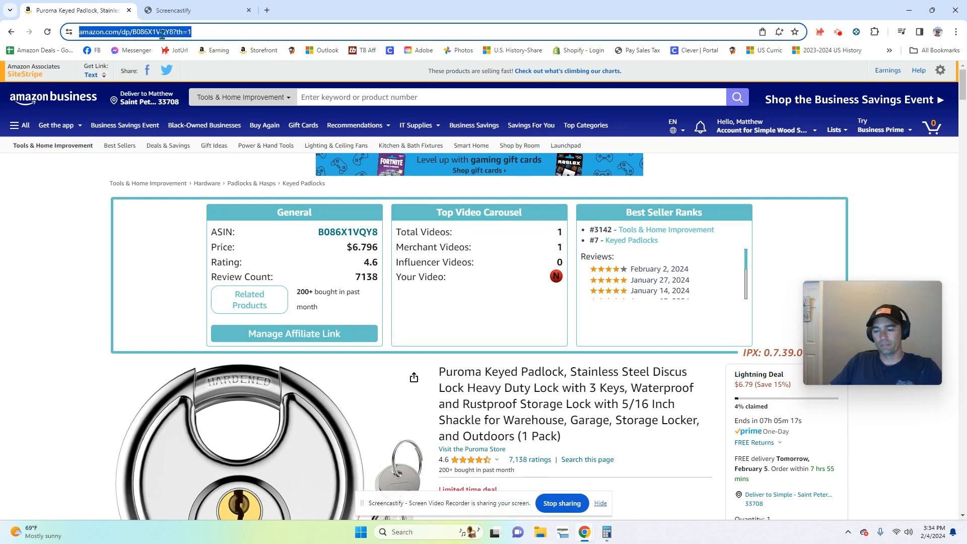
type("keepa")
key("Return")
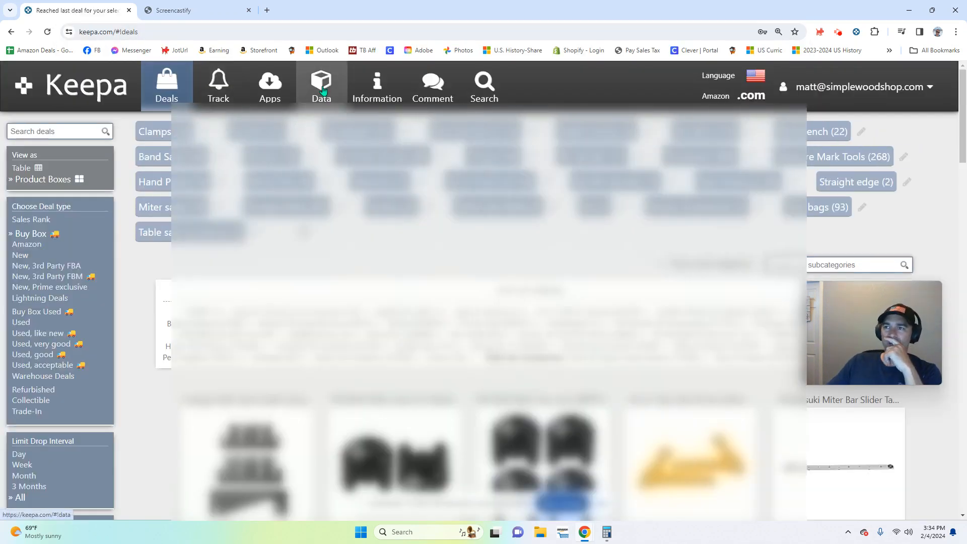
left_click(324, 90)
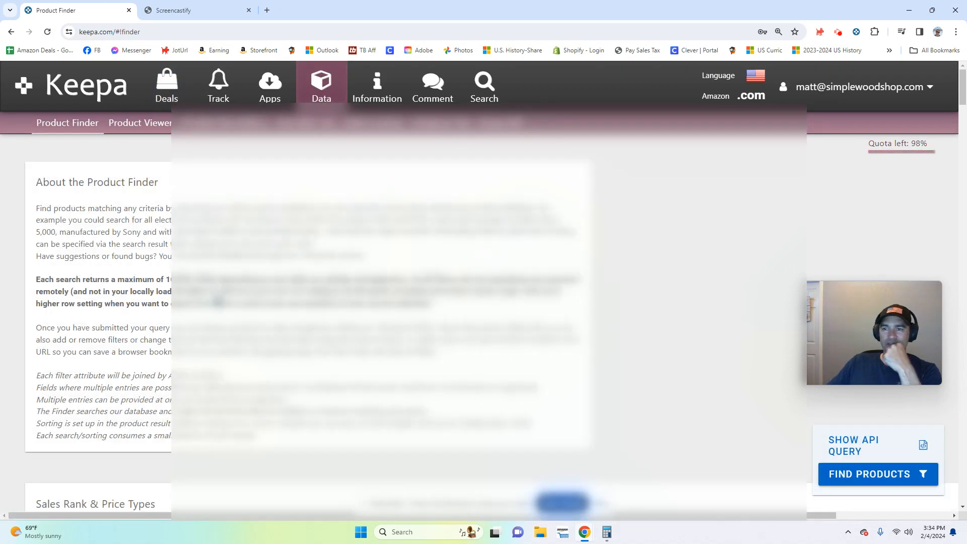
Limit the Product Finder's Lightning Deals filter to products with an upcoming deal
scroll(218, 301, "down", 6)
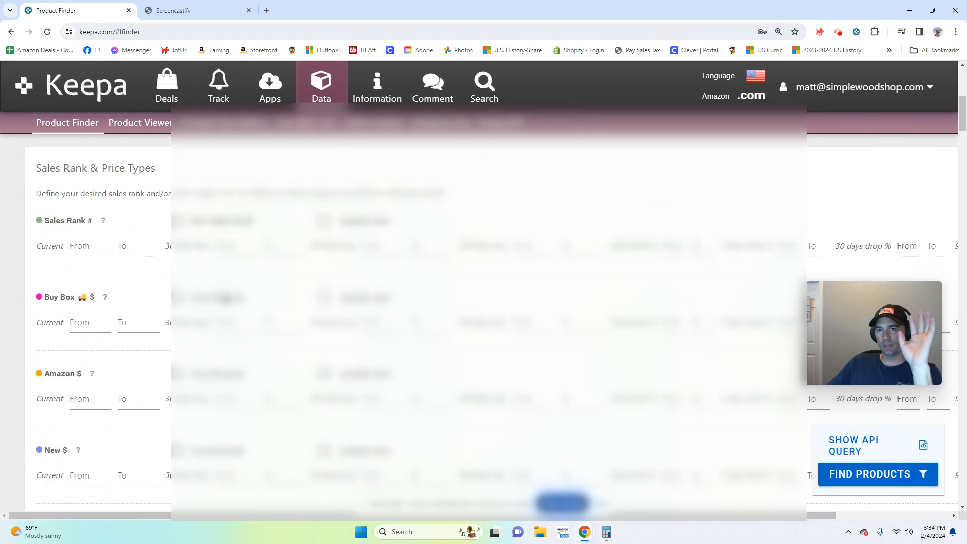
scroll(224, 299, "down", 10)
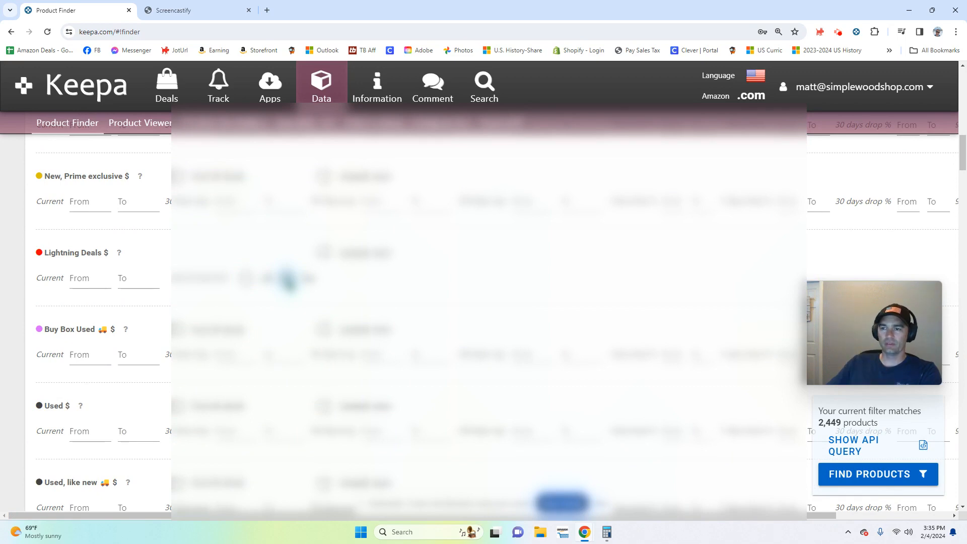
left_click(73, 280)
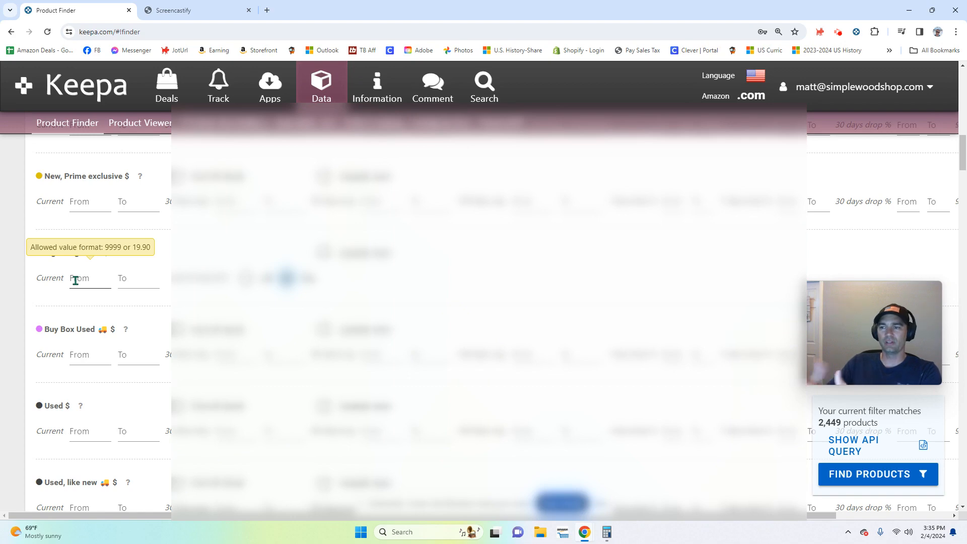
scroll(76, 280, "down", 10)
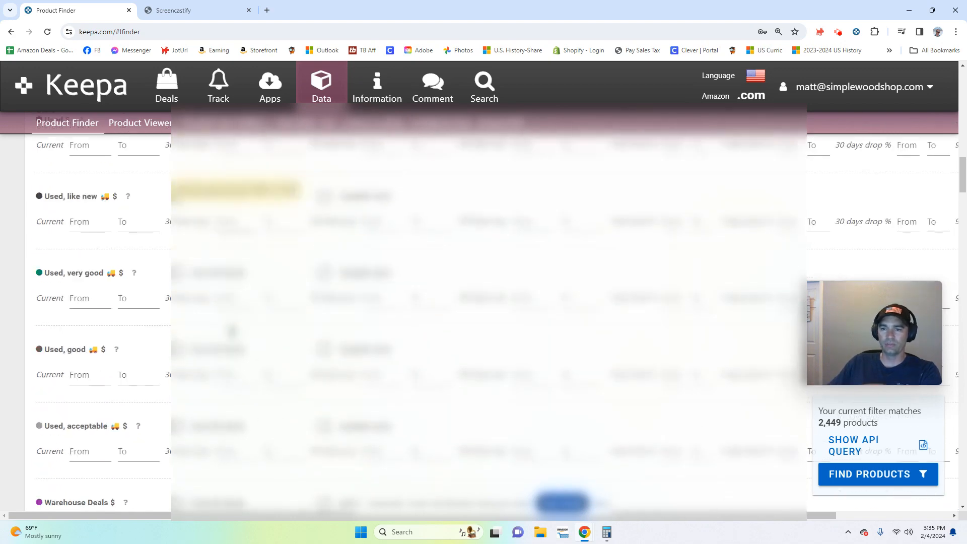
scroll(251, 340, "up", 7)
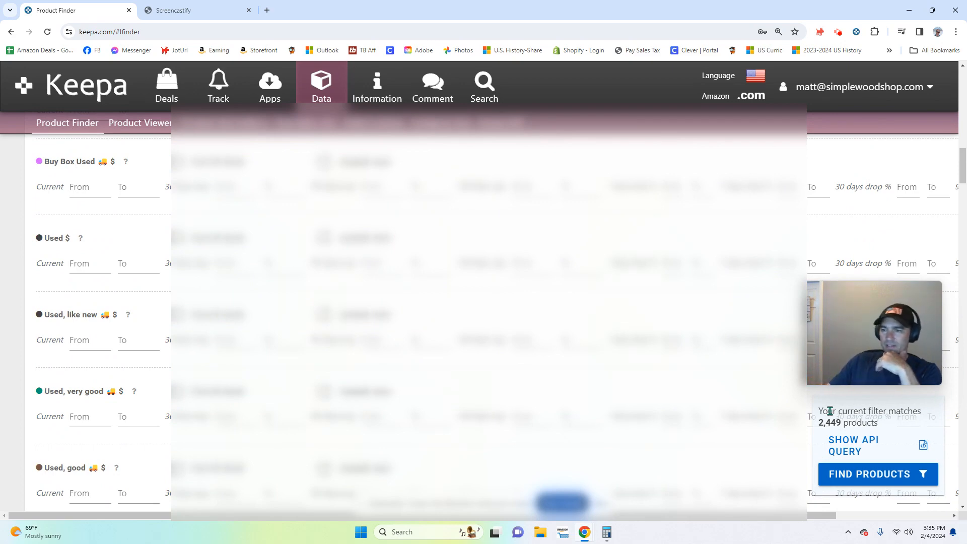
Set the root category filter to Sports & Outdoors
scroll(434, 437, "down", 12)
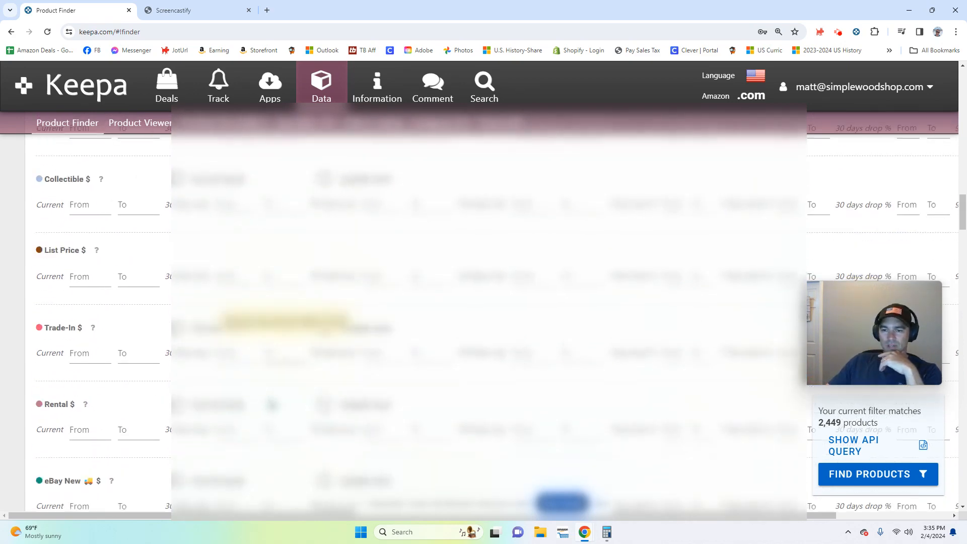
scroll(272, 405, "down", 11)
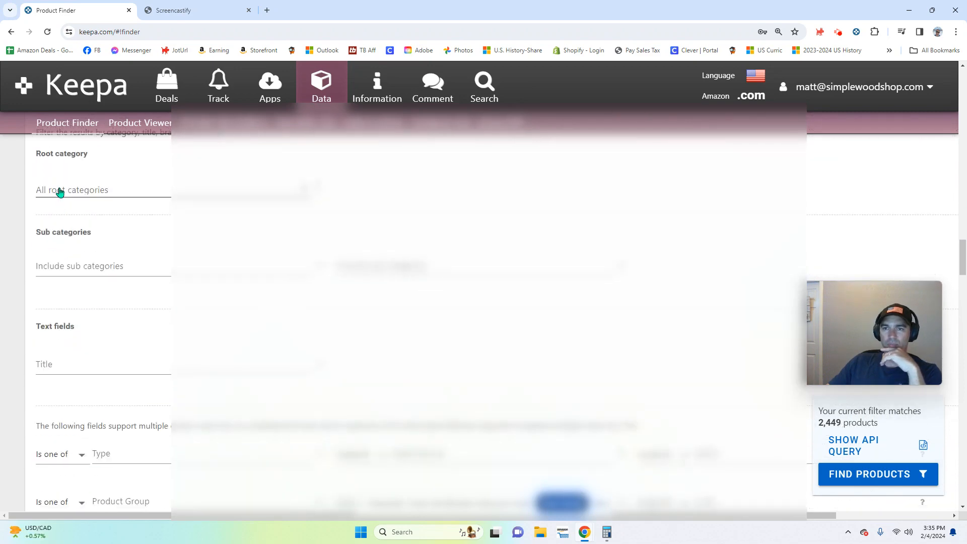
left_click(59, 190)
scroll(113, 331, "down", 3)
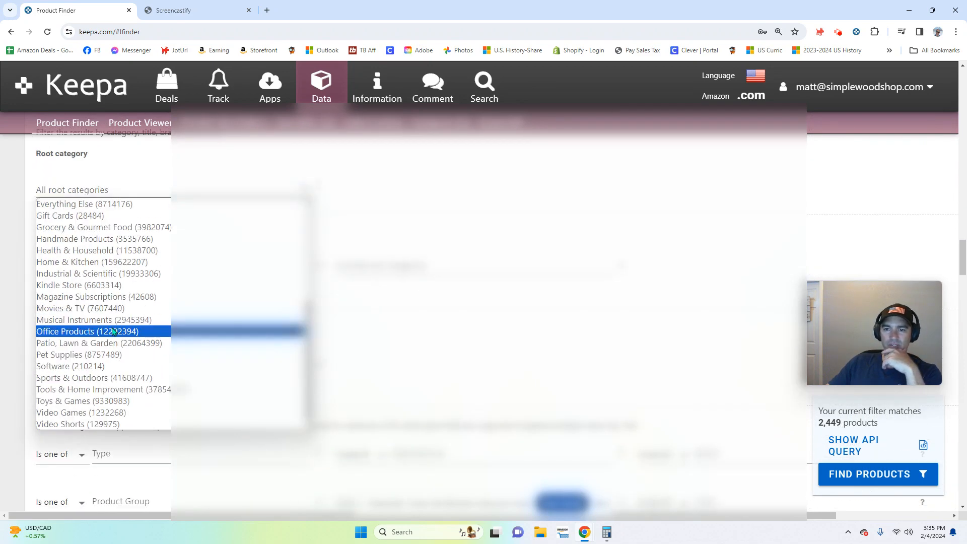
left_click(110, 379)
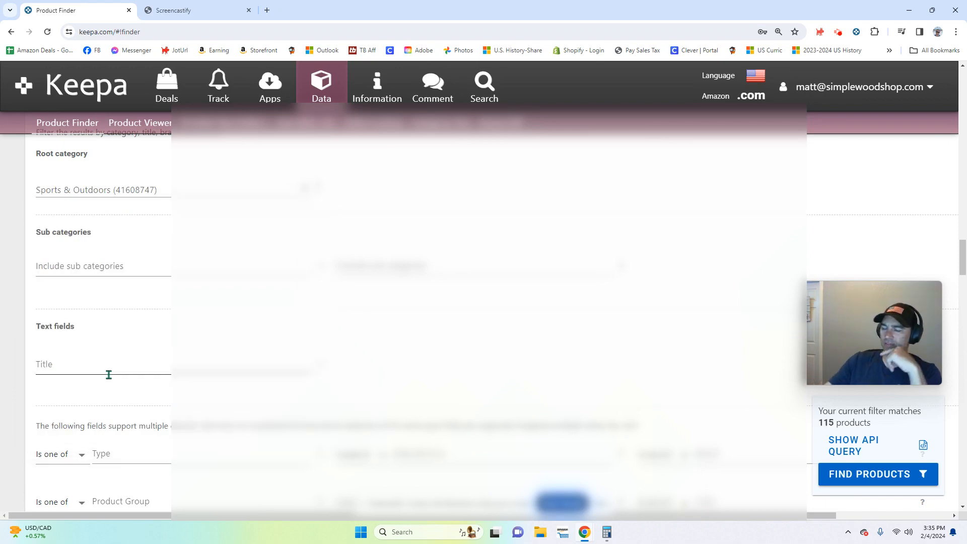
Require a rating of at least 4.5 and a current review count of at least 100
scroll(109, 374, "down", 15)
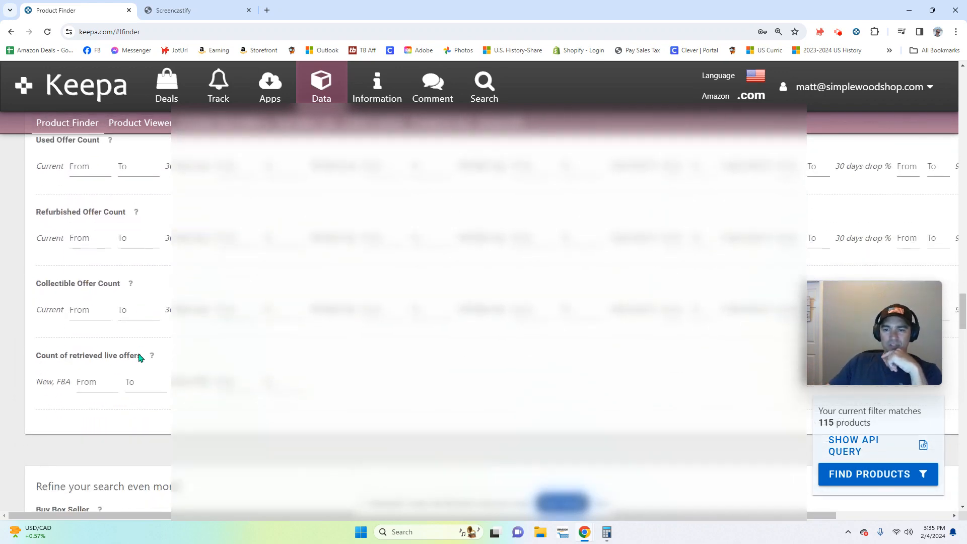
scroll(141, 358, "down", 10)
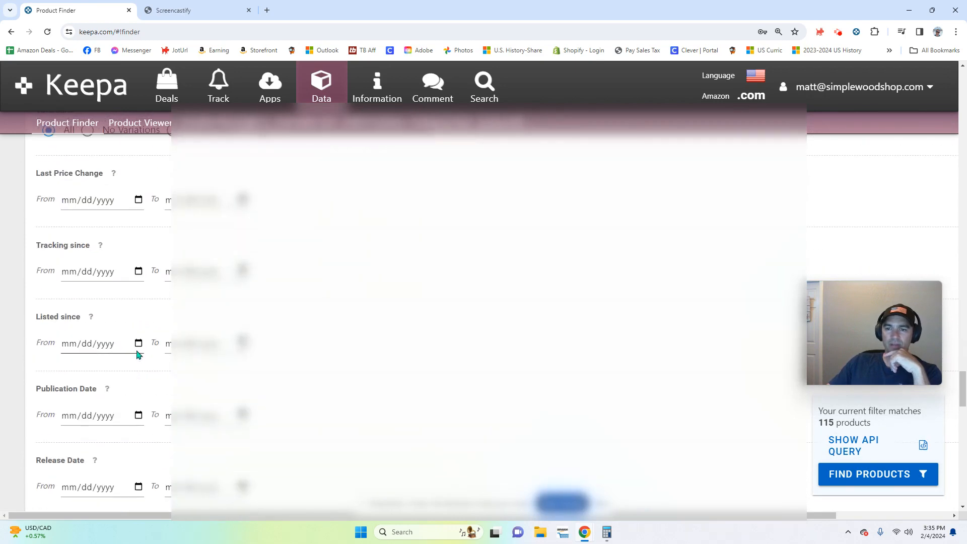
scroll(136, 352, "down", 3)
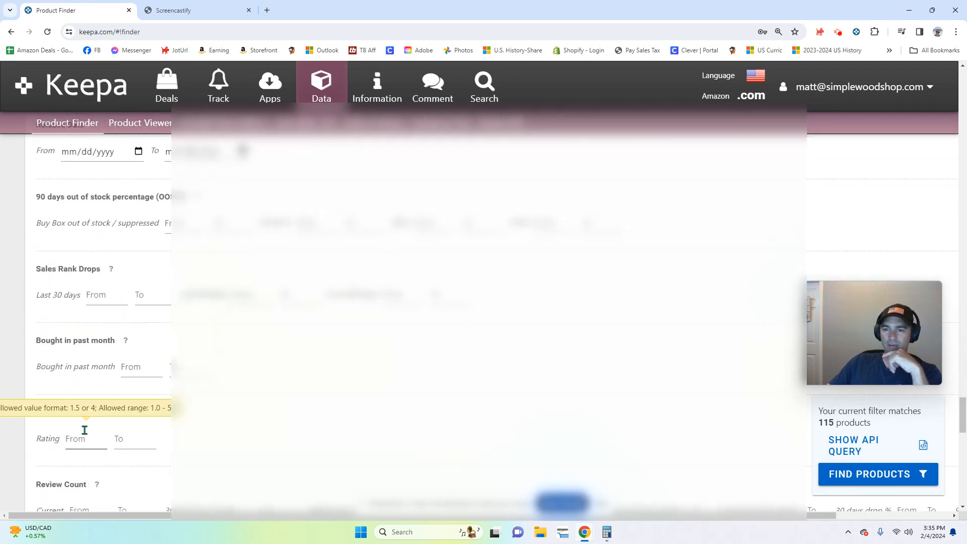
scroll(83, 432, "down", 3)
left_click(80, 279)
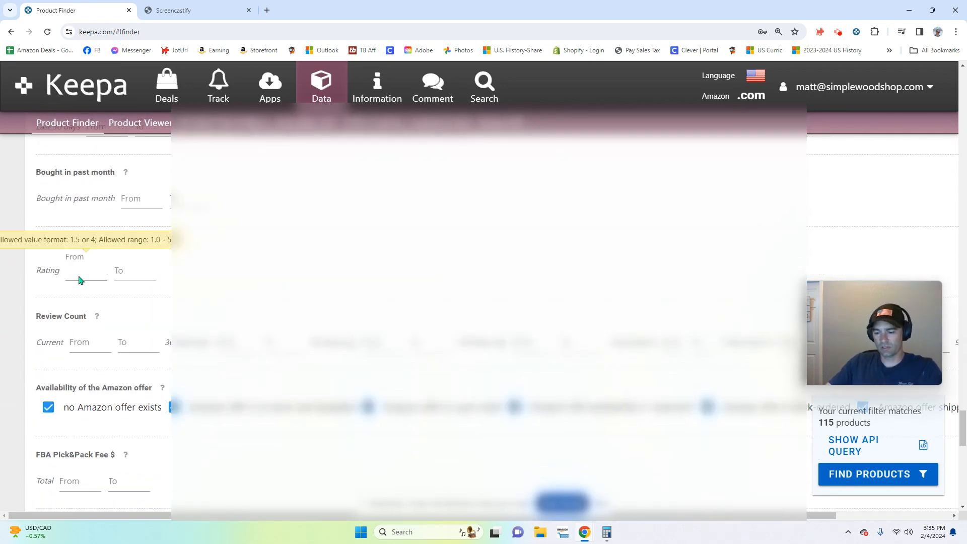
key("Tab")
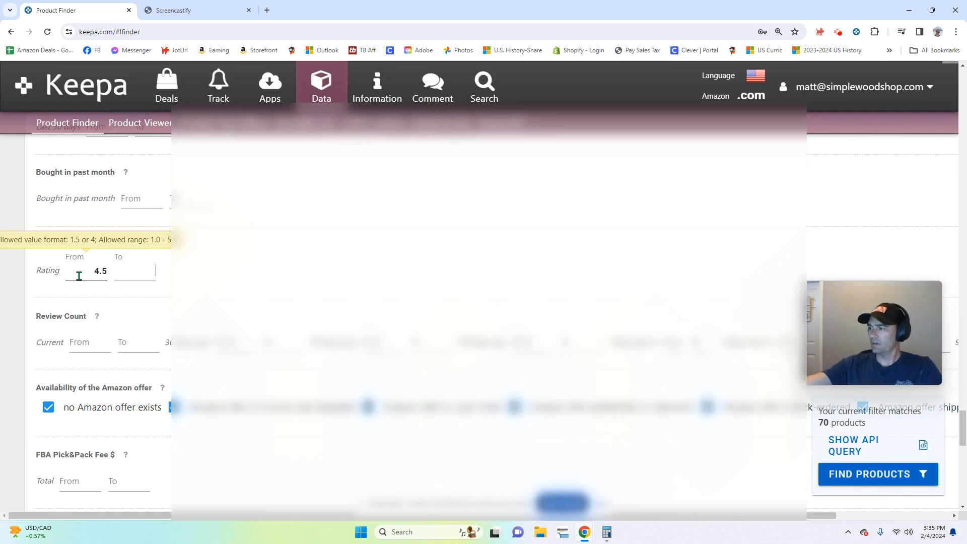
left_click(82, 343)
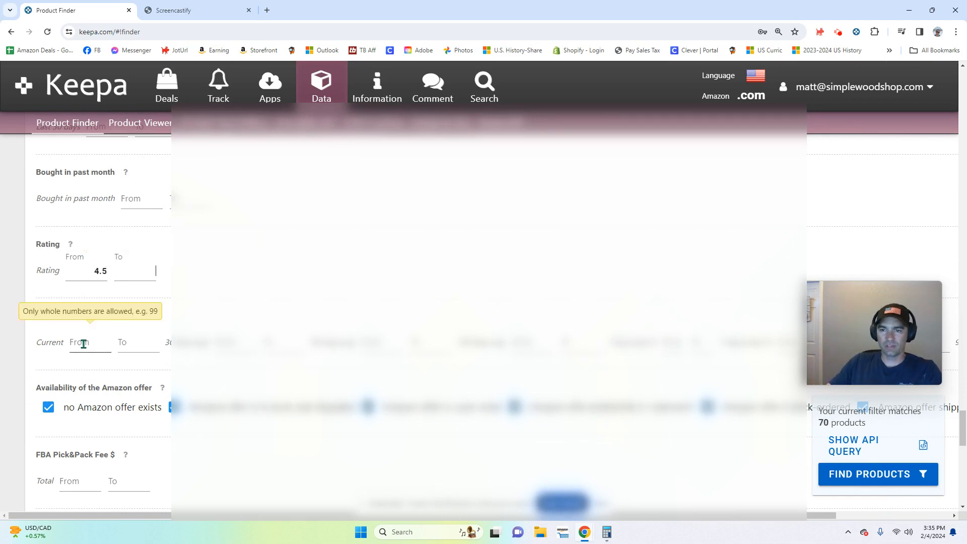
type("100")
key("Tab")
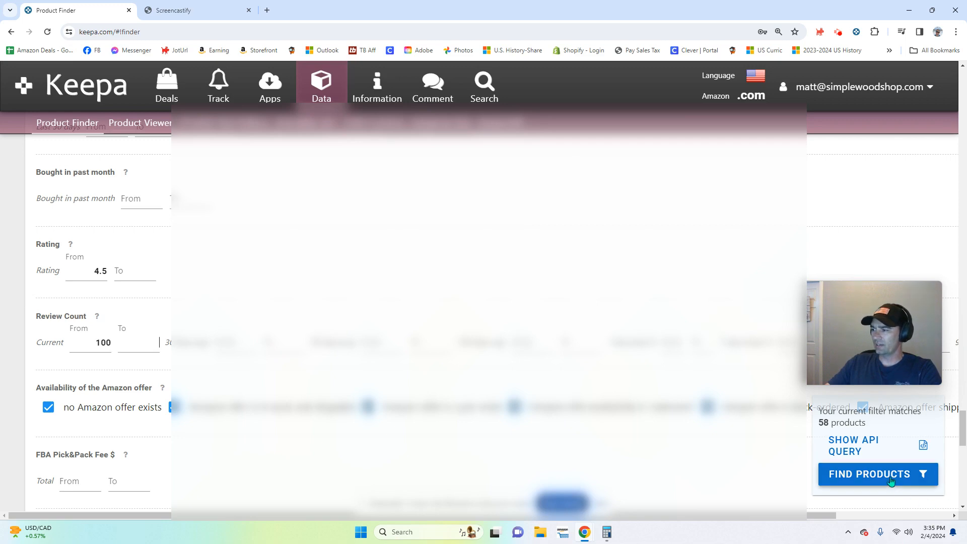
Find the products that match the upcoming Lightning Deal filters
left_click(892, 478)
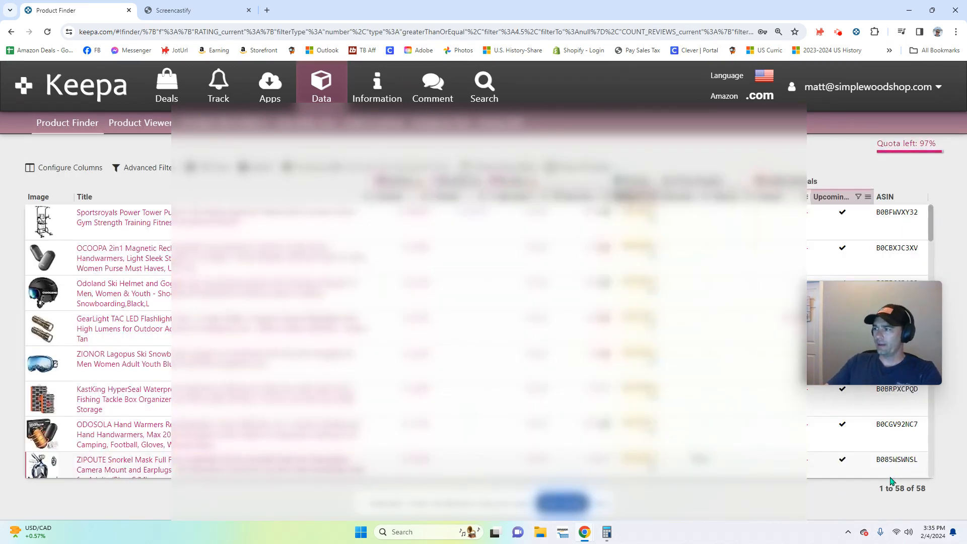
left_click_drag(896, 364, 863, 460)
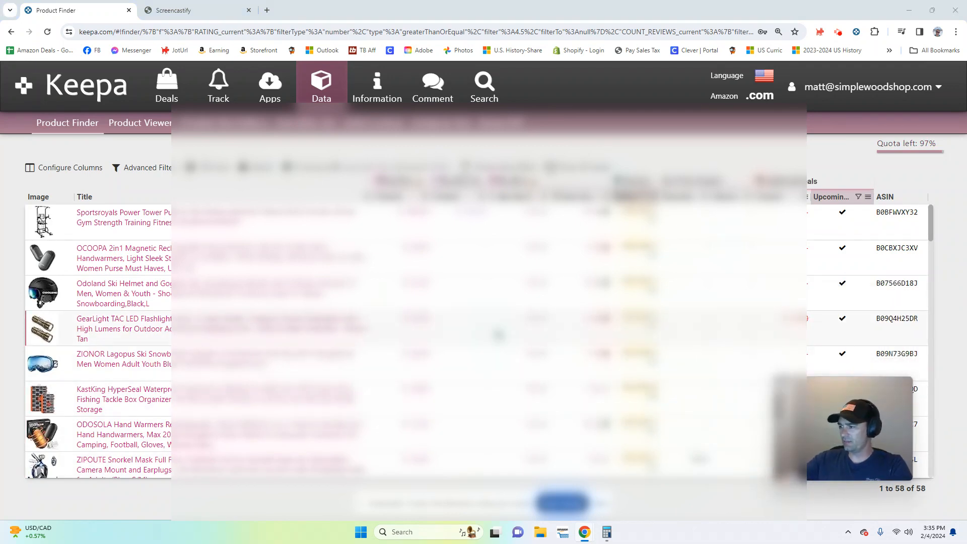
mouse_move(879, 456)
mouse_move(879, 456)
left_mouse_down()
mouse_move(911, 396)
mouse_move(890, 460)
left_mouse_up()
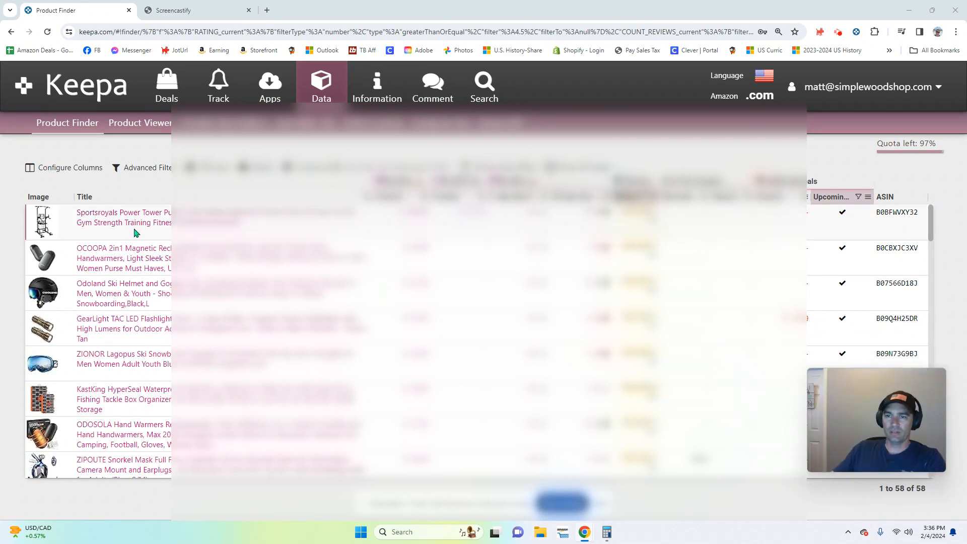
Browse the upcoming-deal results and open the CVLIFE Tactical Backpack's product details
scroll(132, 341, "down", 6)
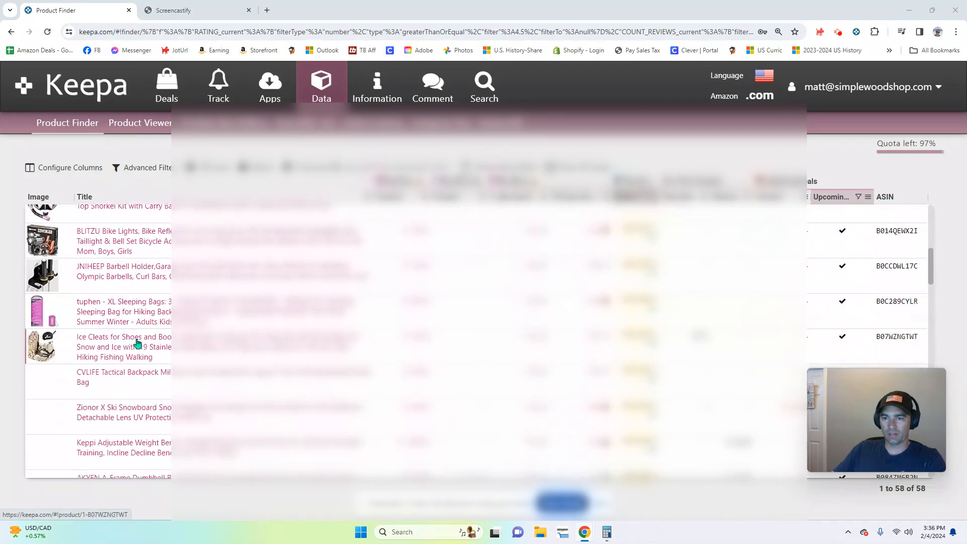
mouse_move(138, 380)
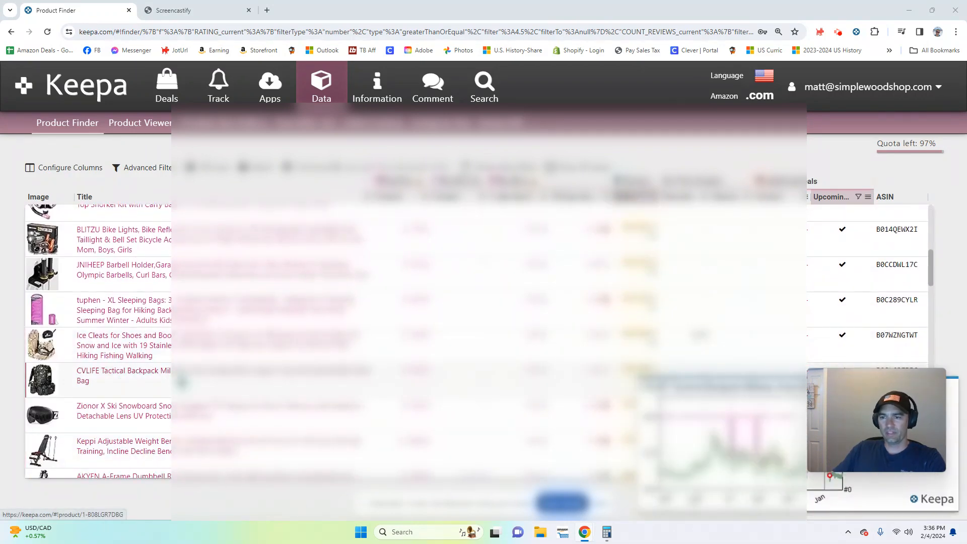
scroll(209, 376, "down", 3)
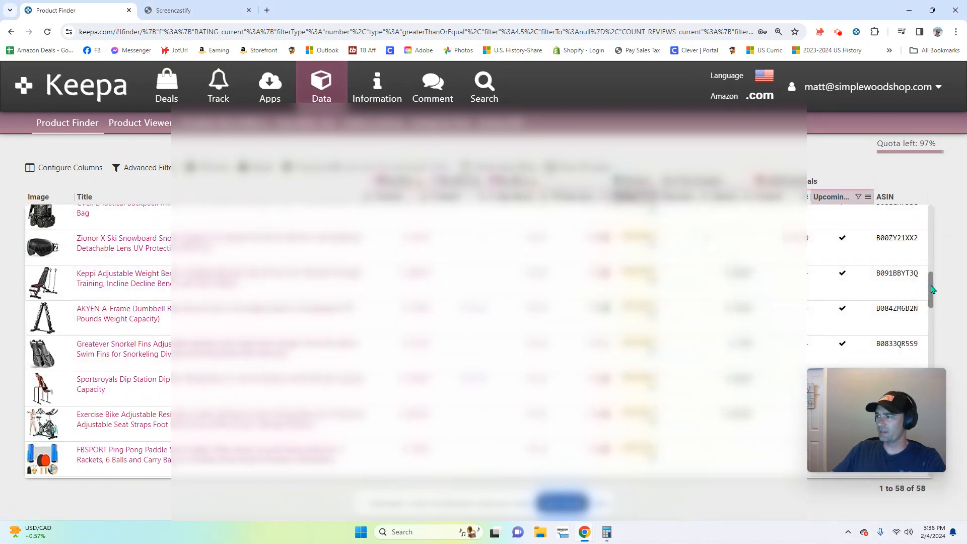
scroll(927, 288, "up", 1)
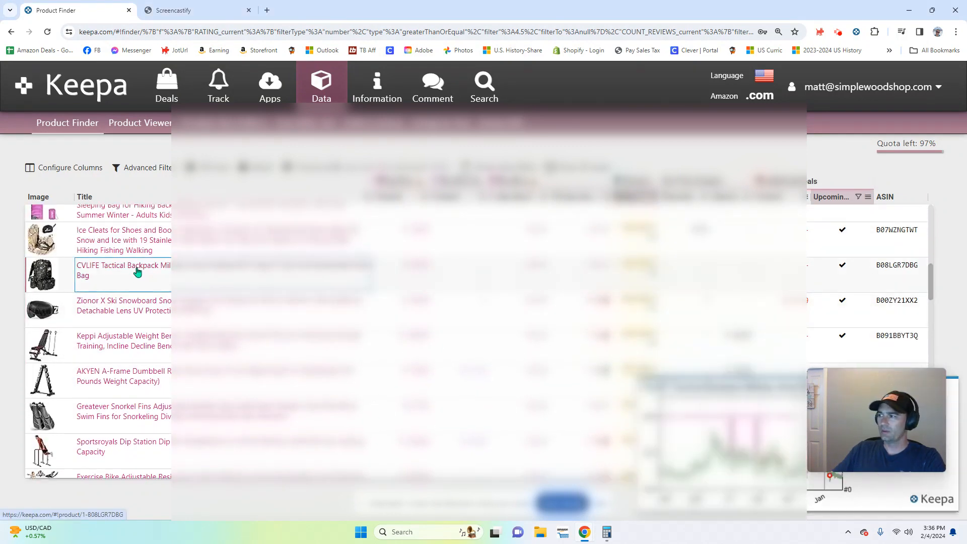
left_click(138, 272)
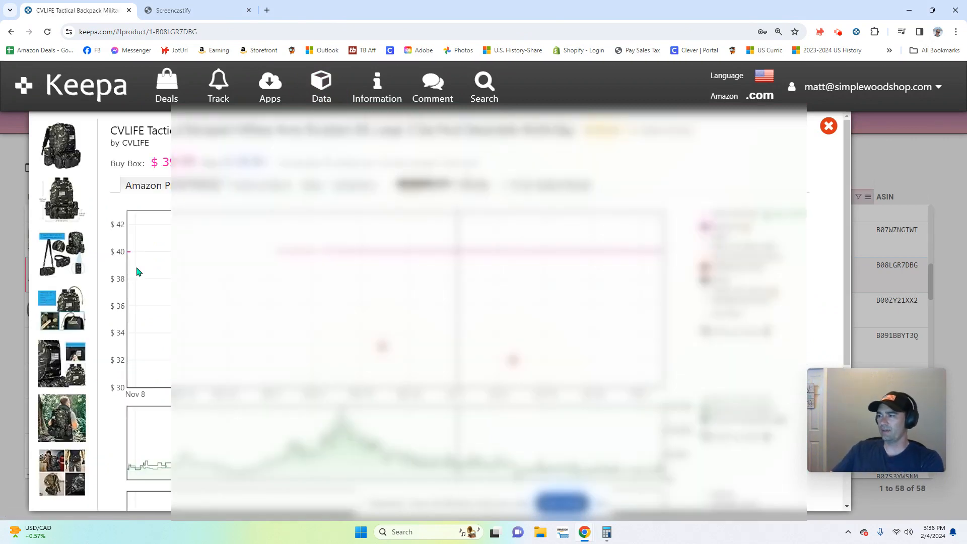
Examine the backpack's price history over different time ranges, including its past Lightning Deals and the upcoming deal notice
left_click(723, 281)
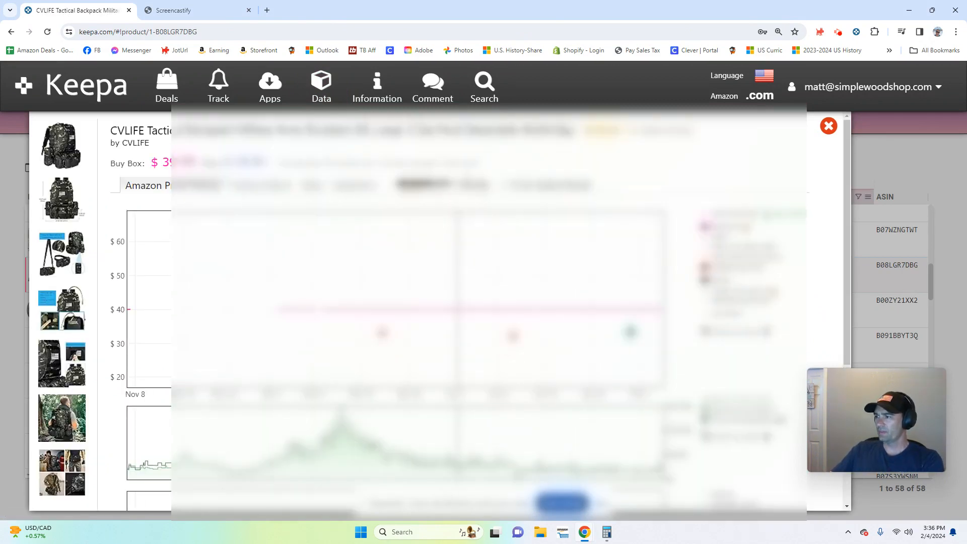
mouse_move(513, 360)
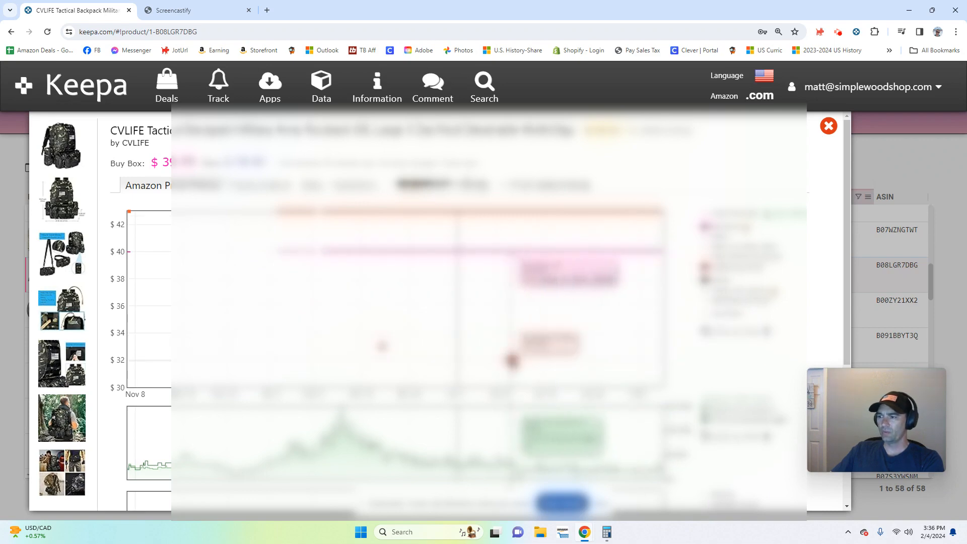
scroll(438, 310, "down", 3)
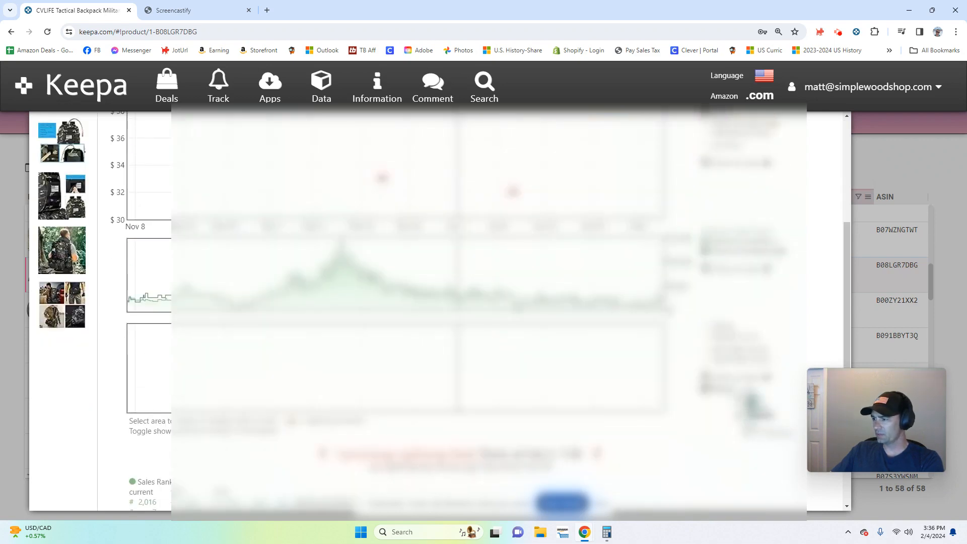
left_click(751, 405)
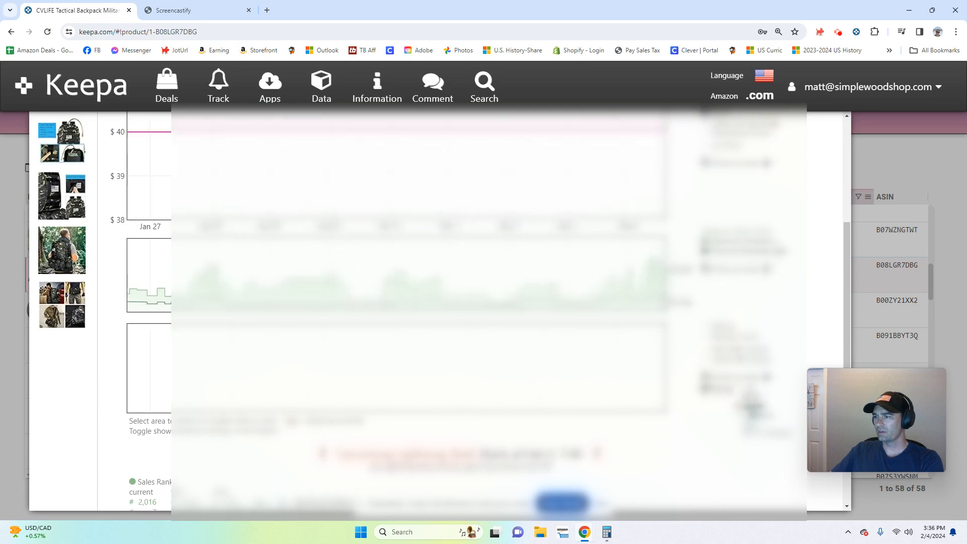
scroll(438, 310, "up", 3)
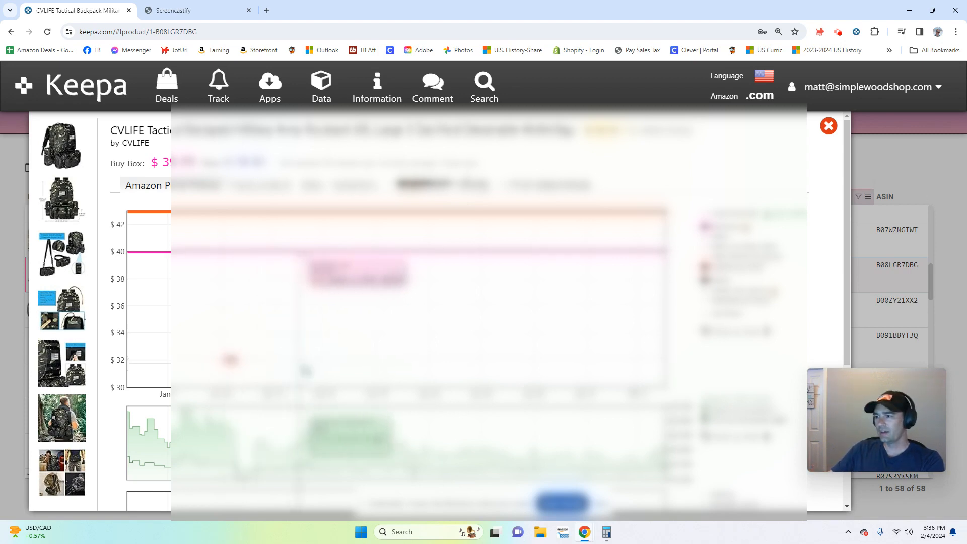
scroll(434, 302, "down", 3)
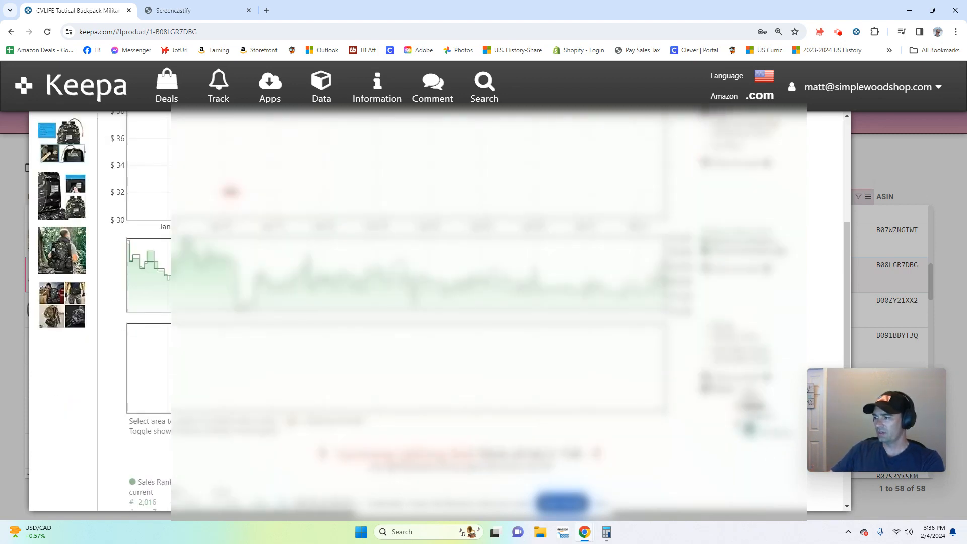
scroll(433, 302, "up", 3)
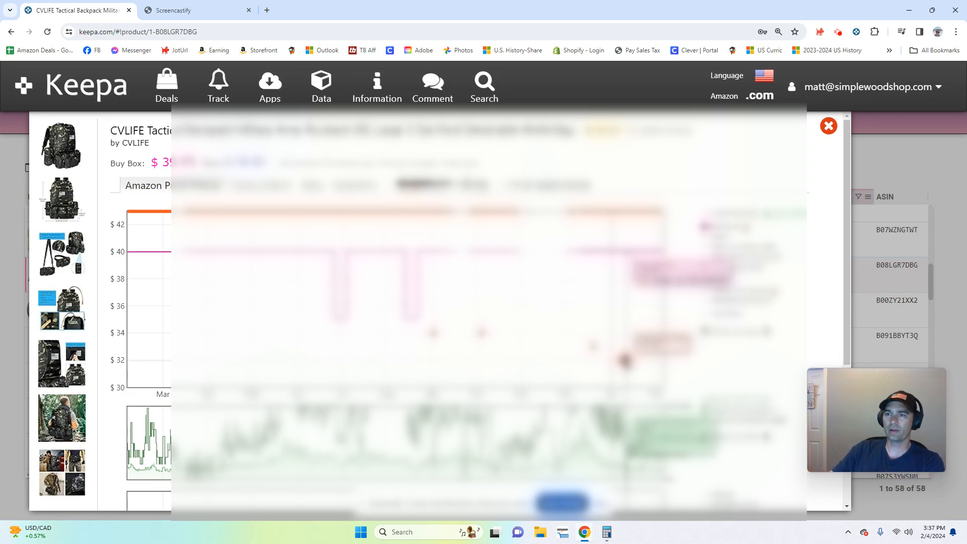
Start tracking the CVLIFE backpack for 1 year and review its notification channels and Lightning Deal alert settings
left_click(263, 187)
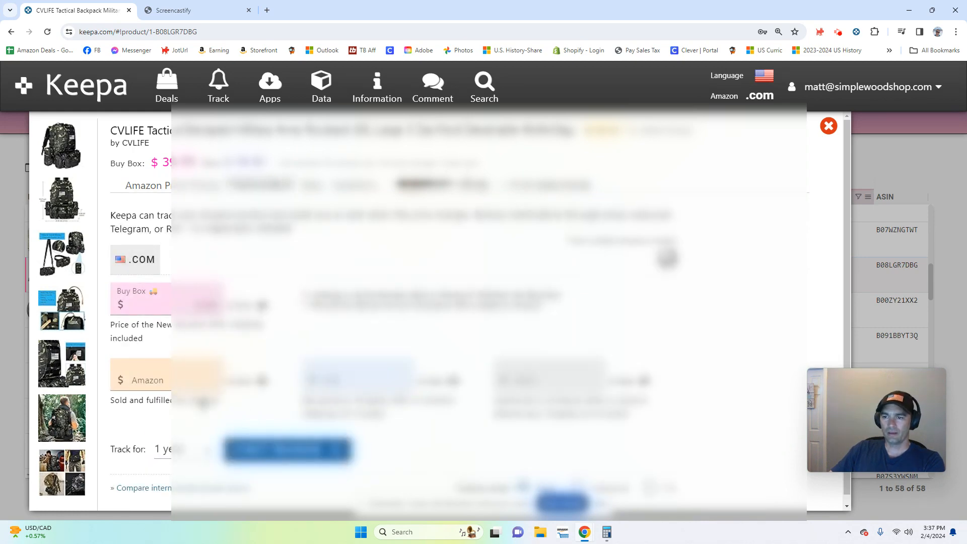
left_click(282, 449)
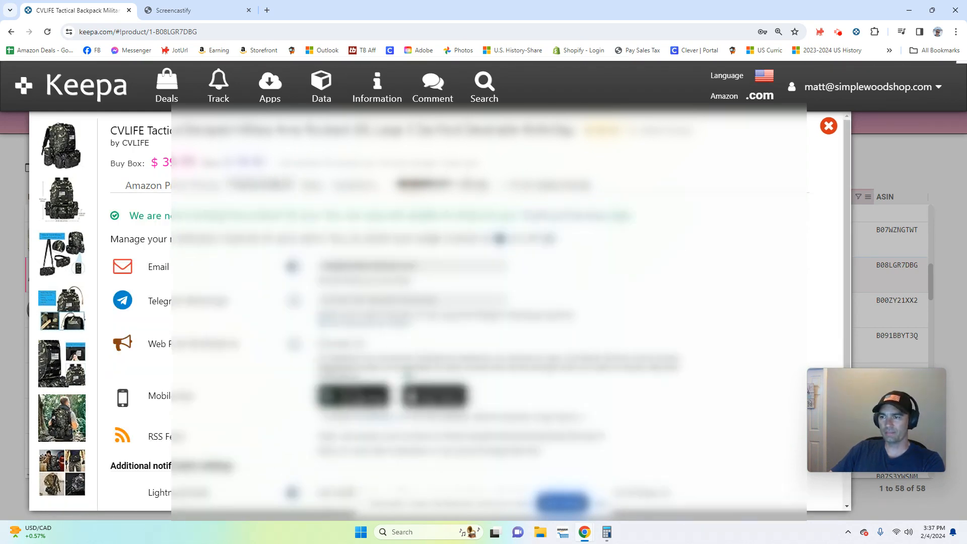
scroll(288, 339, "down", 1)
scroll(280, 338, "down", 1)
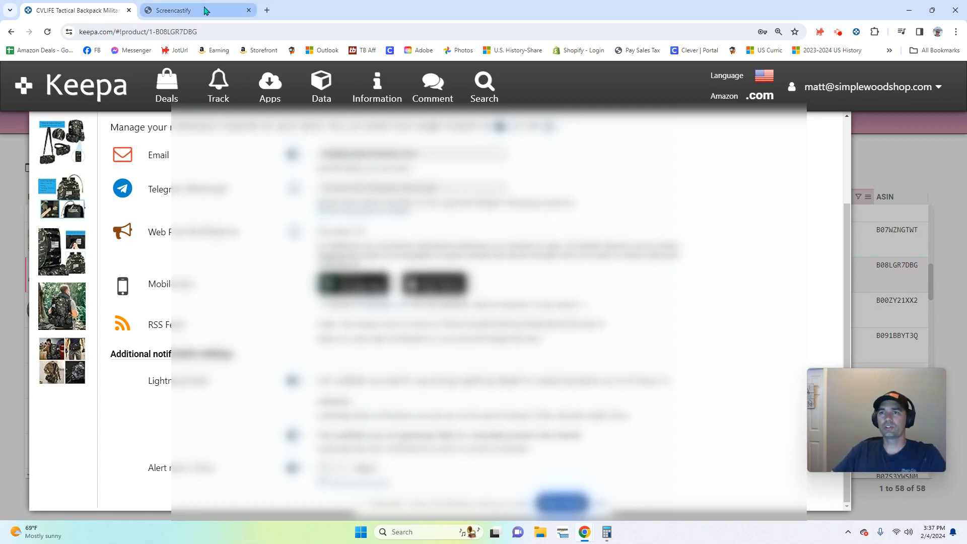
Open gmail.com in a new browser tab and open the Limodot air compressor's upcoming Lightning Deal alert under the Keepa label
left_click(266, 10)
left_click(260, 31)
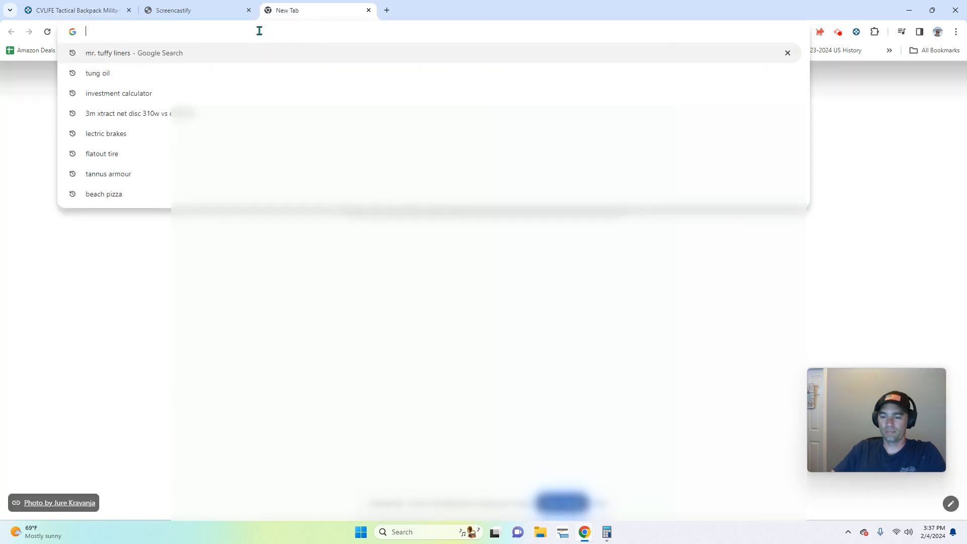
type("gmail.com")
key("Return")
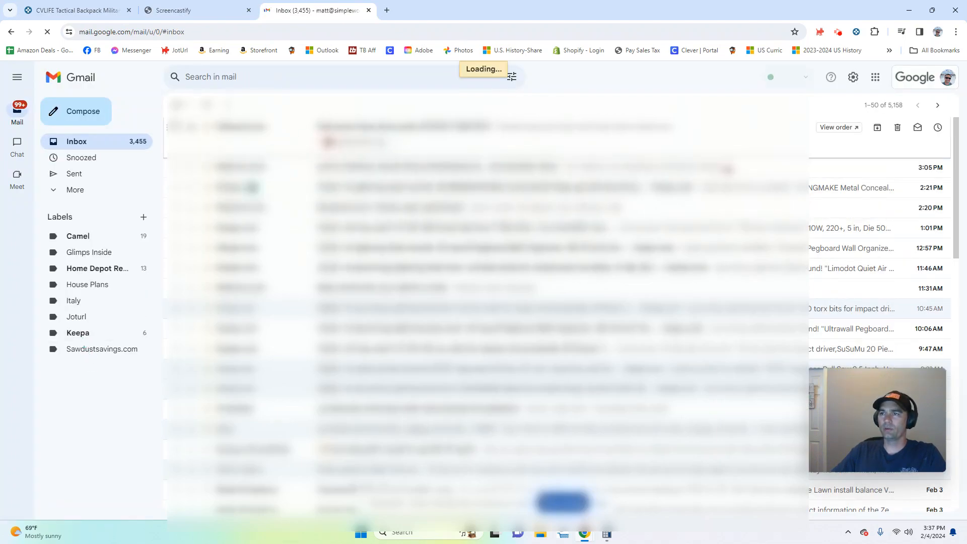
scroll(292, 217, "down", 3)
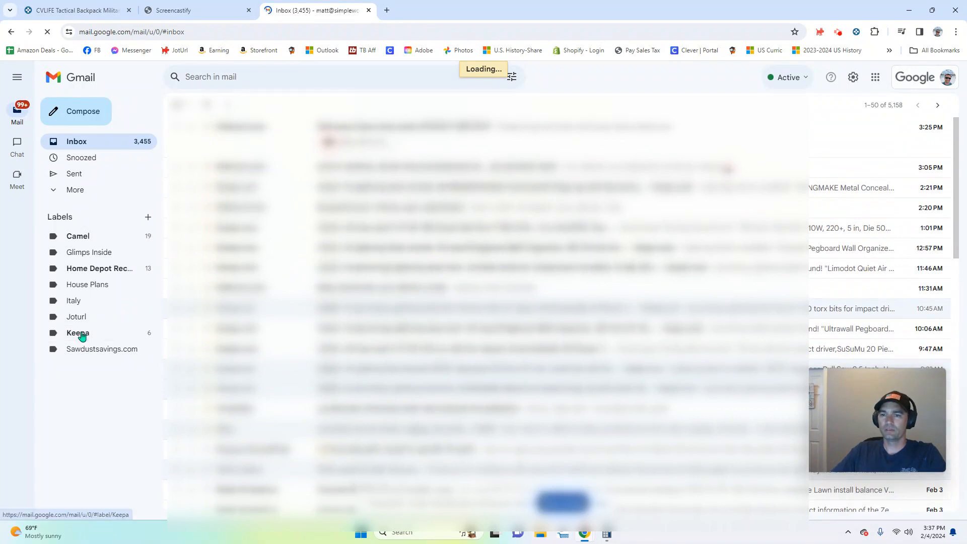
left_click(79, 333)
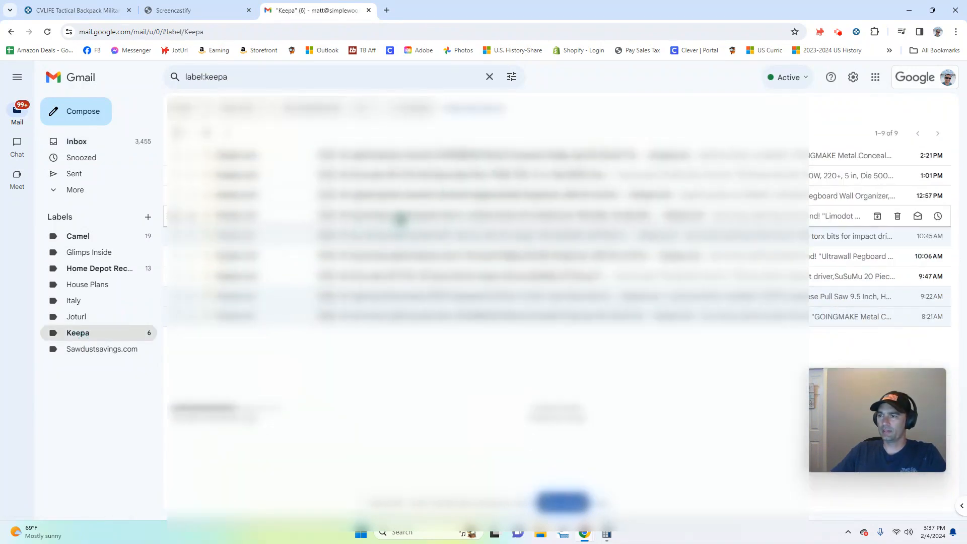
left_click(399, 218)
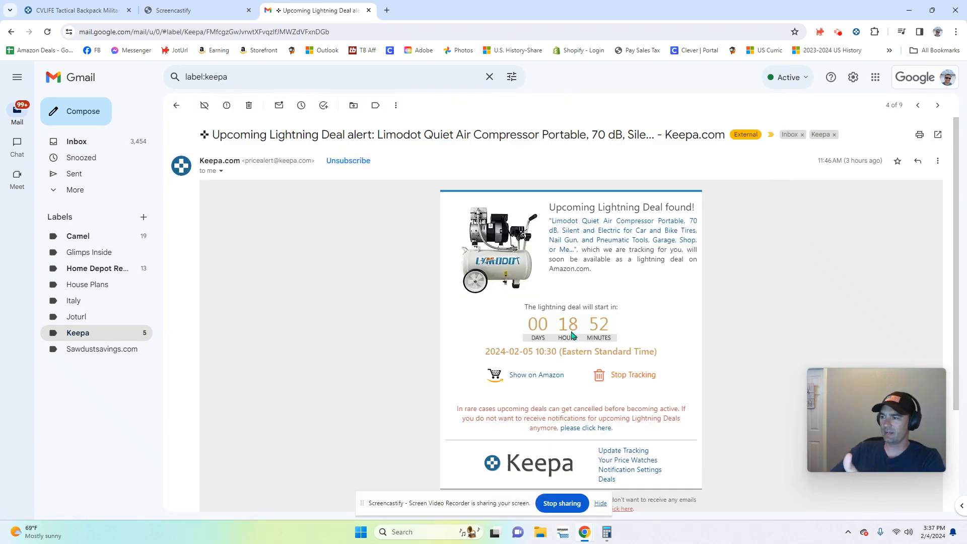
View the Limodot air compressor on Amazon, examine its Keepa price history chart, and return to the CVLIFE backpack's notification settings on Keepa
left_click(543, 368)
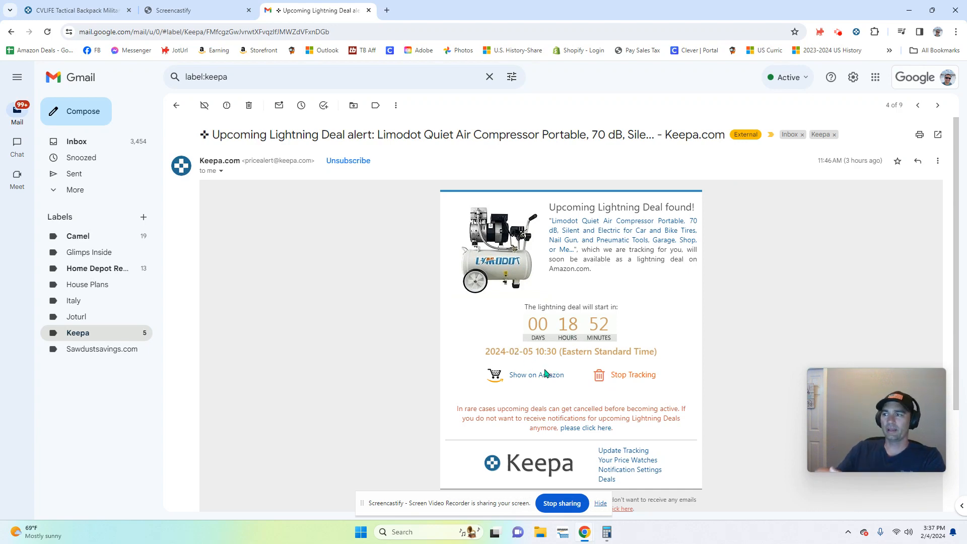
left_click(615, 222)
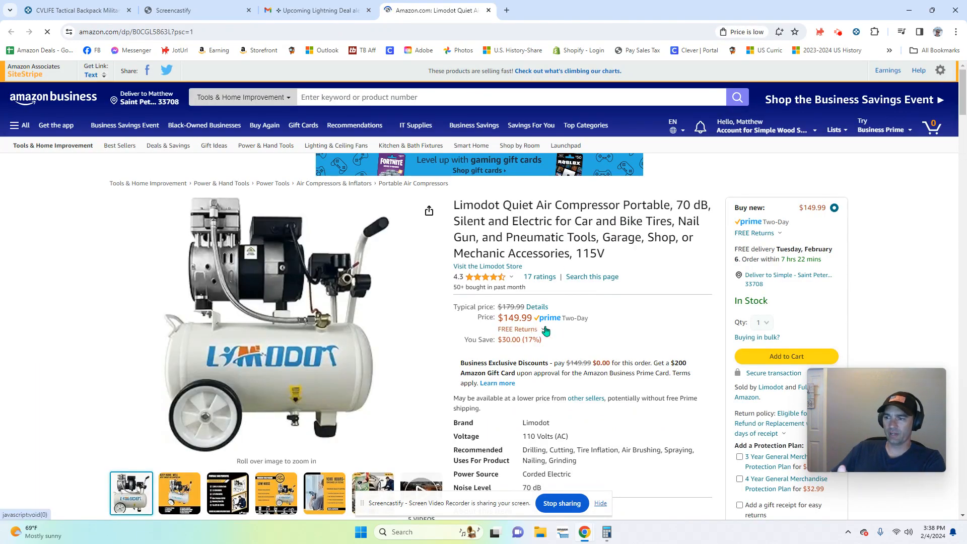
scroll(625, 330, "down", 12)
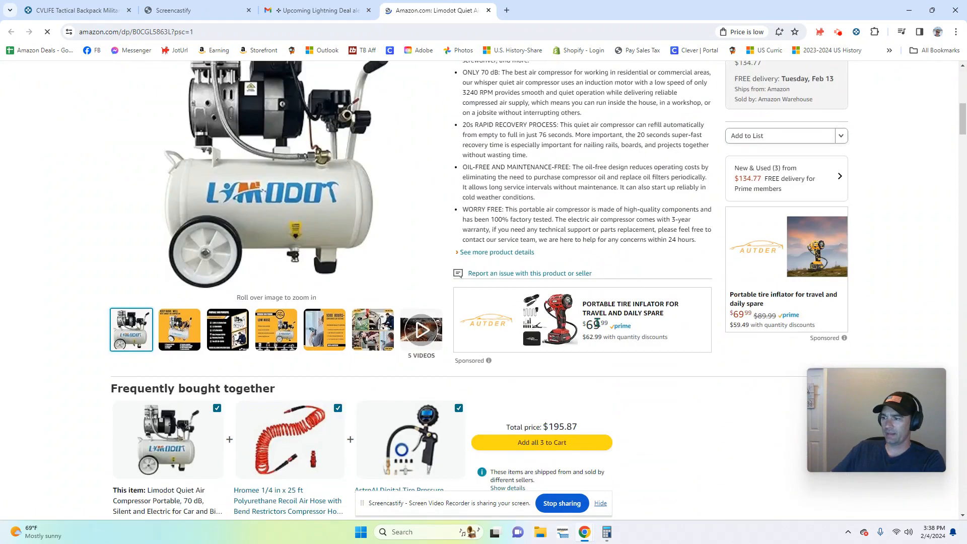
scroll(452, 264, "down", 3)
scroll(447, 264, "up", 3)
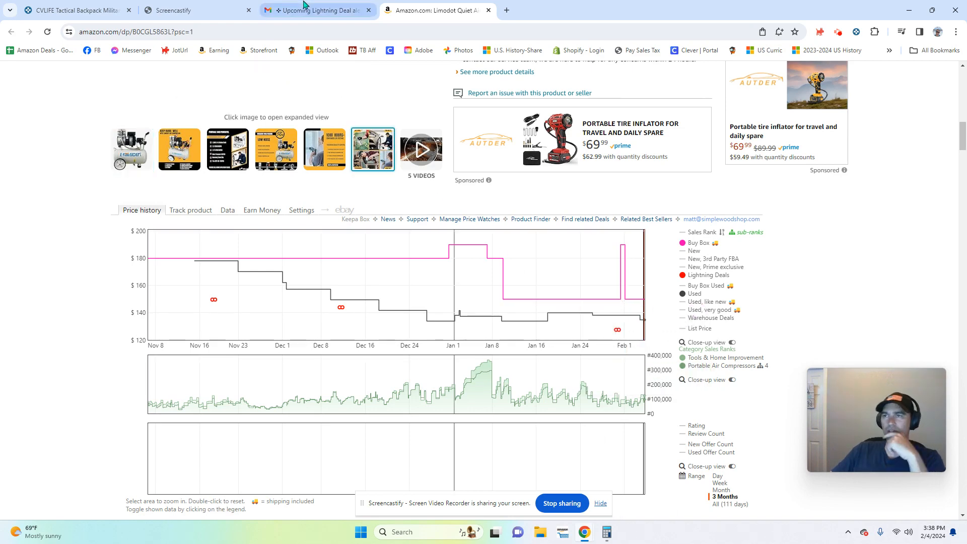
left_click(190, 6)
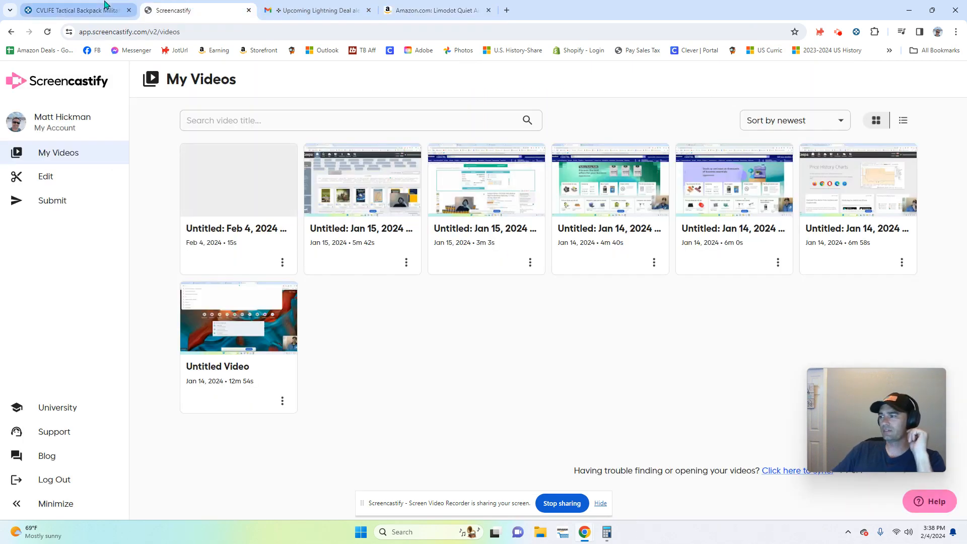
left_click(105, 6)
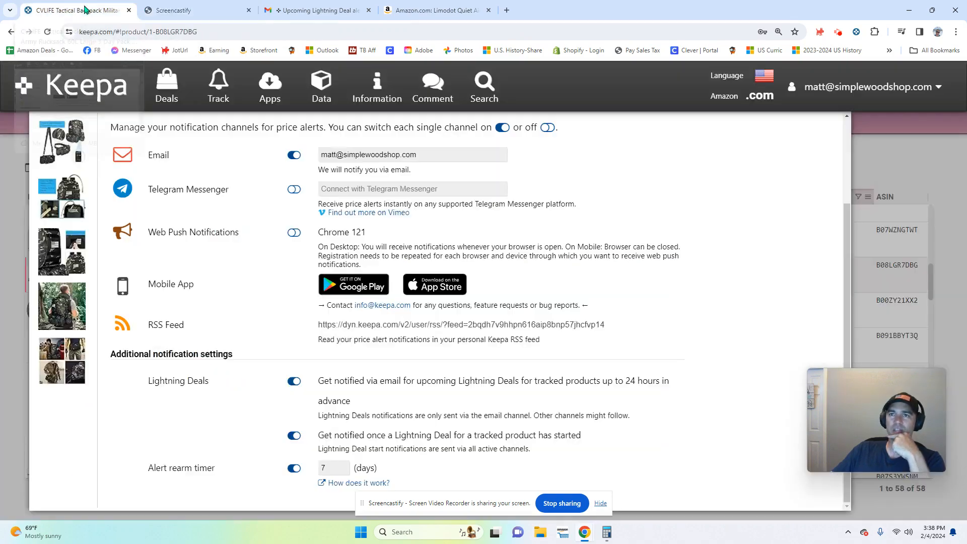